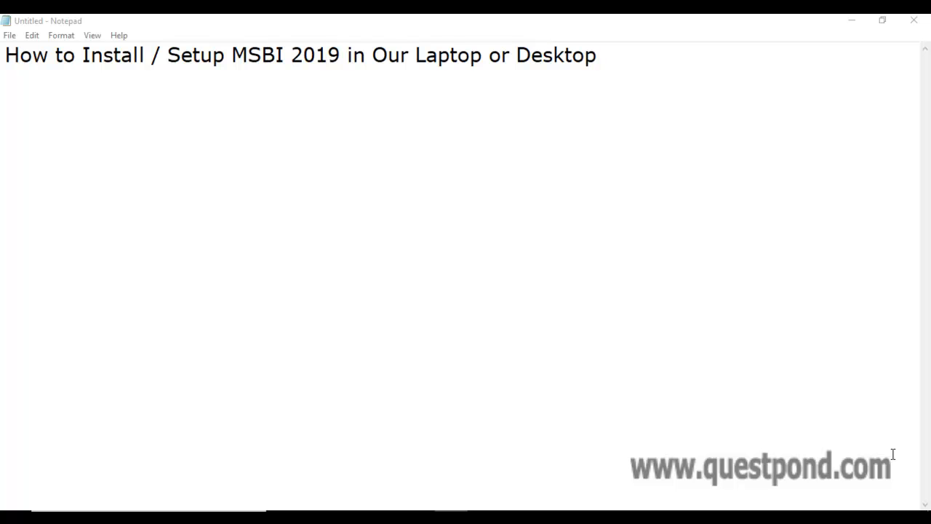
Below the MSBI setup title, list VS2019, SQL 2019 and SSMS 2019 on separate lines
click(919, 85)
key(Return)
key(Return)
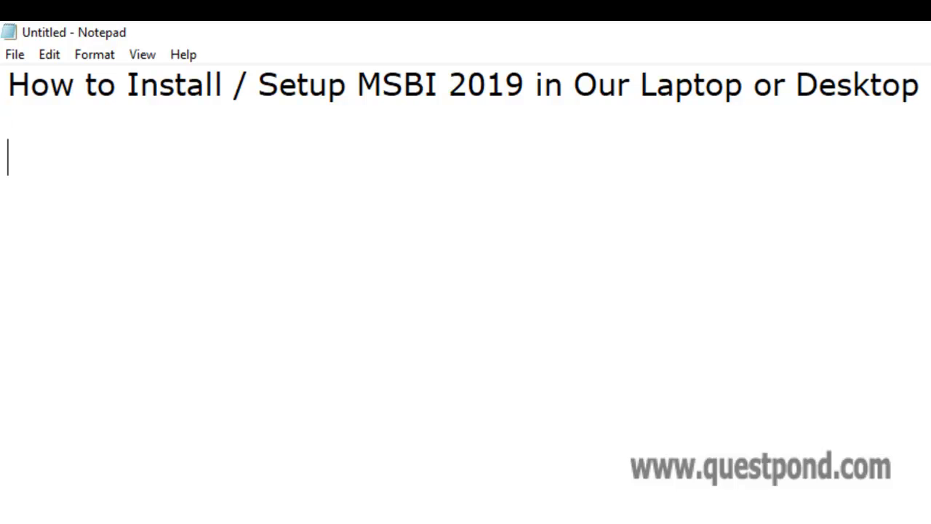
text(VS20)
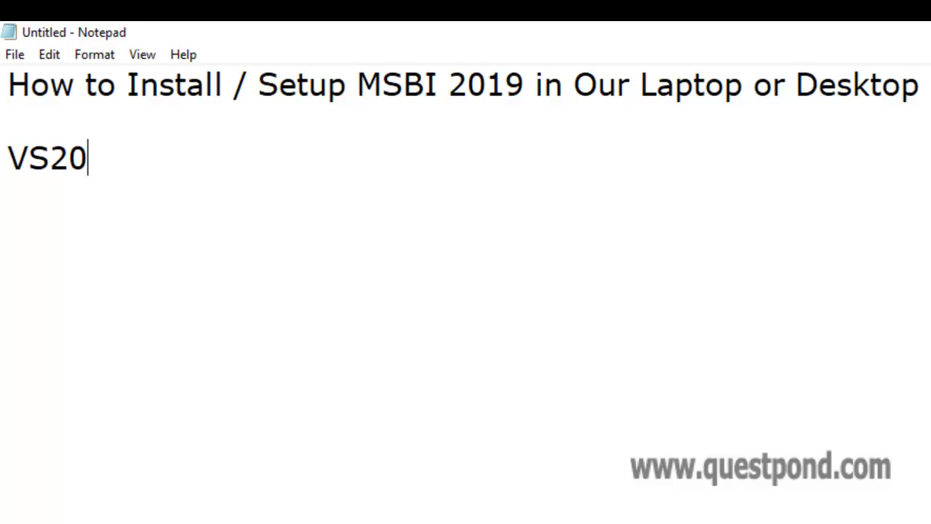
text(19)
key(Return)
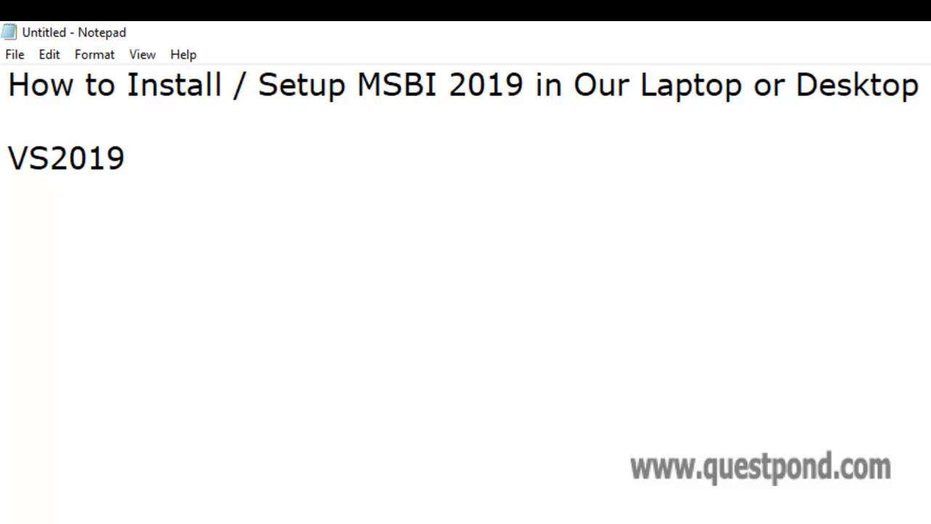
text(SQL 2019)
key(Return)
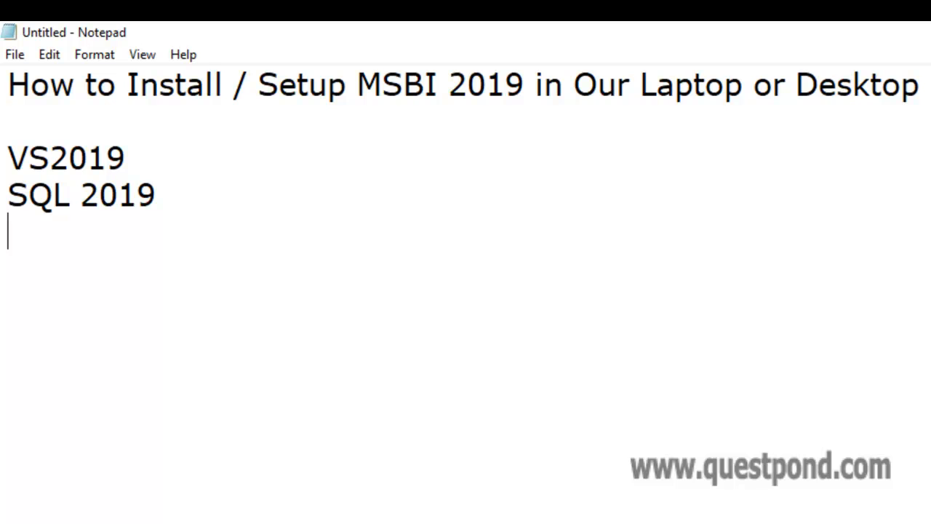
text(SSM)
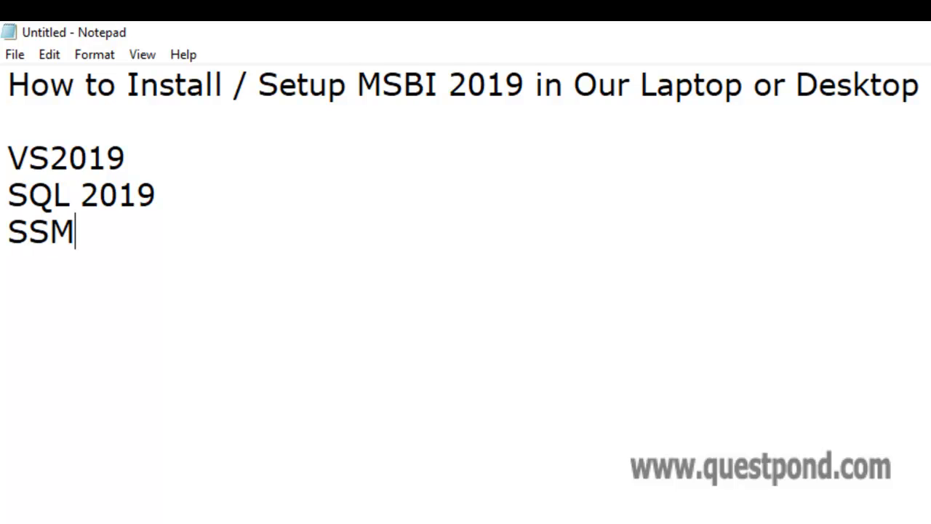
text(S 2019)
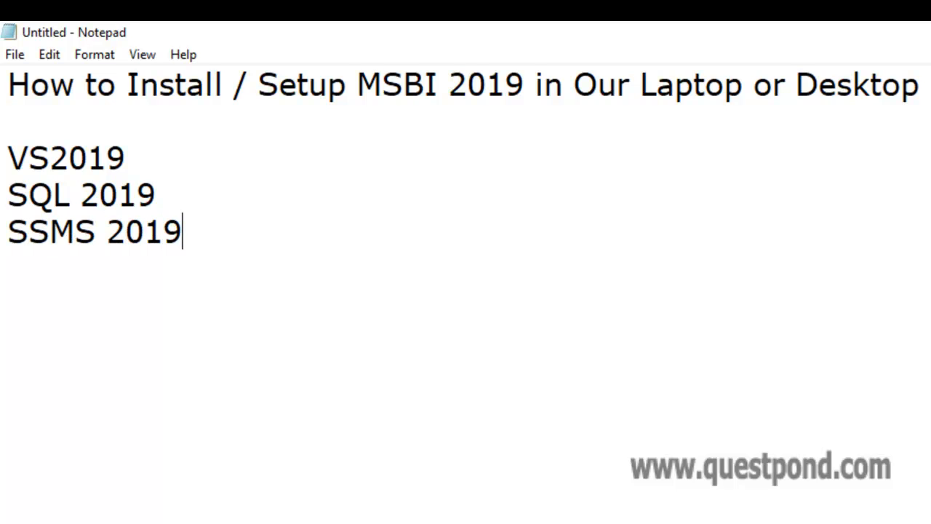
key(Return)
Add Integration Services, Analysis Services and Reporting Services as the next lines
text(In)
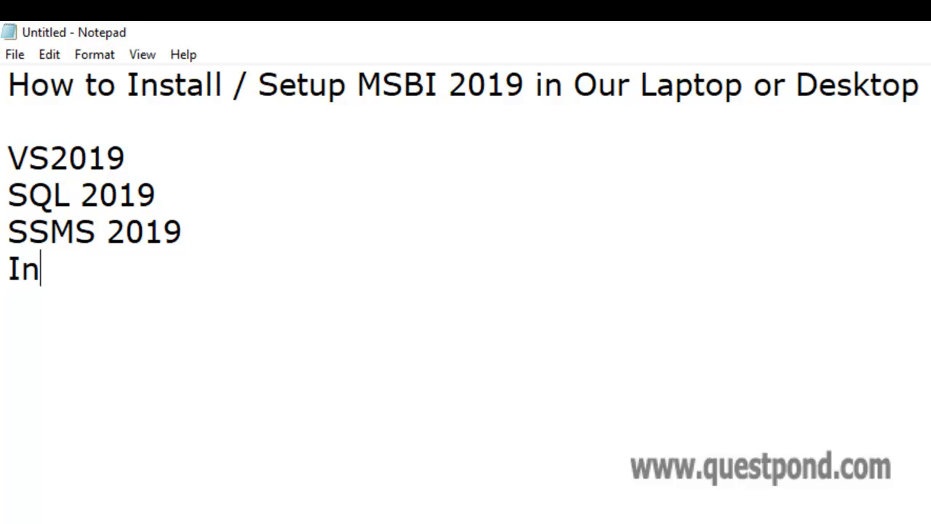
text(tegra)
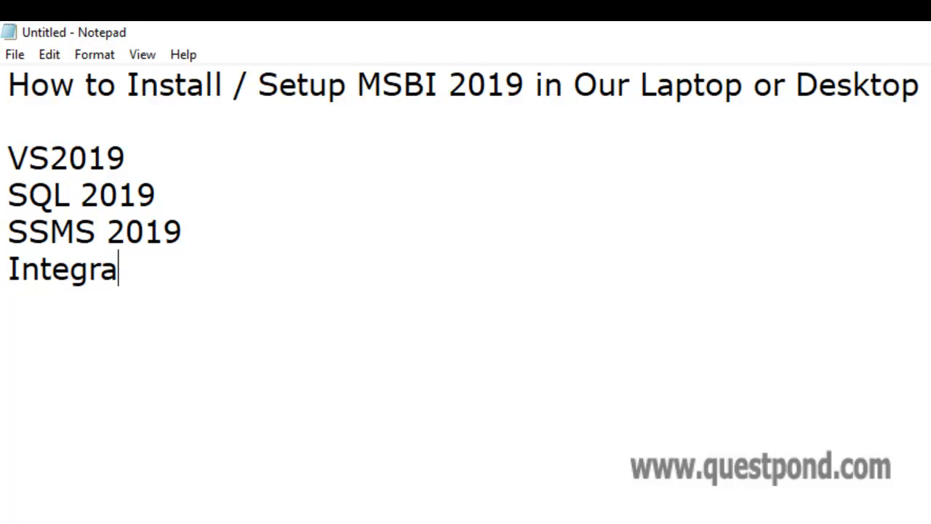
text(tion Se)
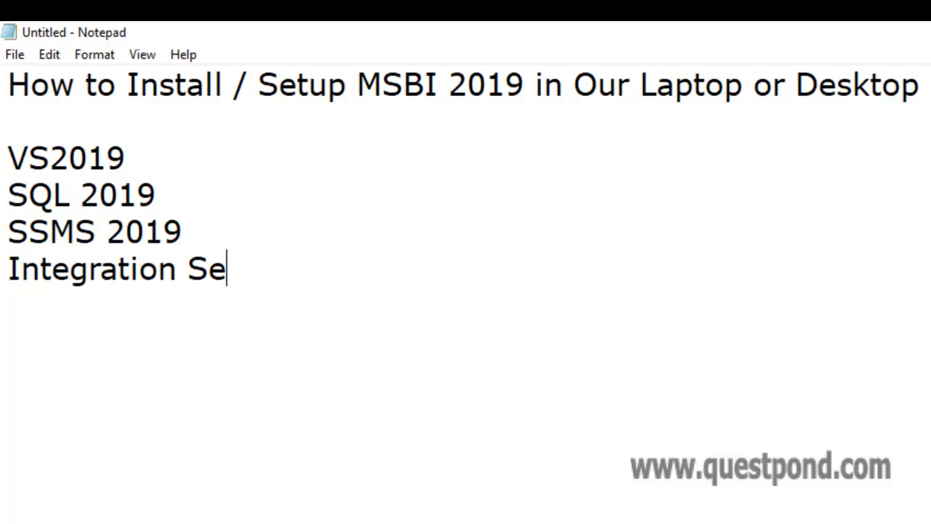
text(rvices)
key(Return)
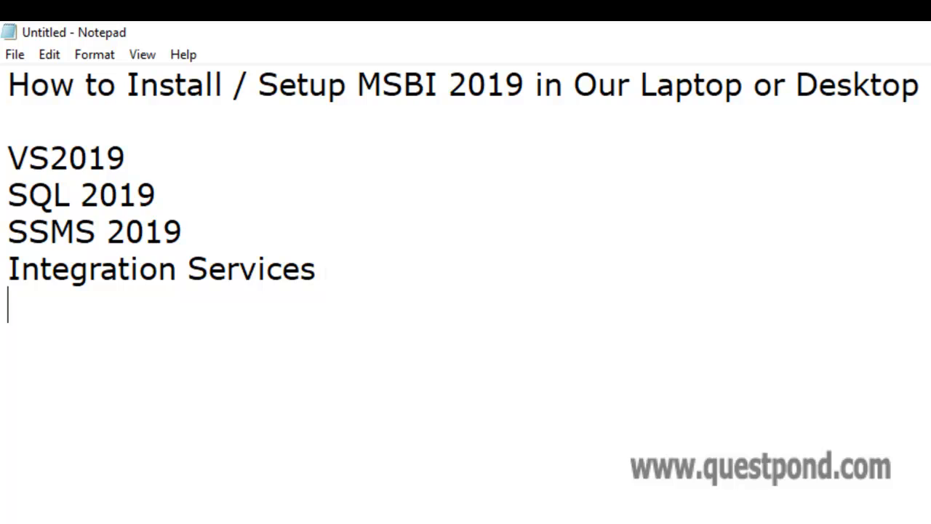
text(A)
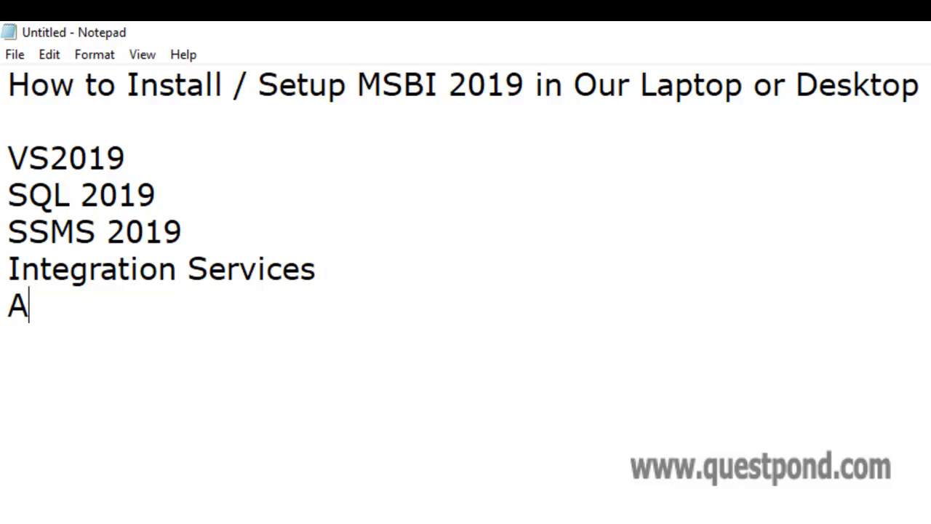
text(naly)
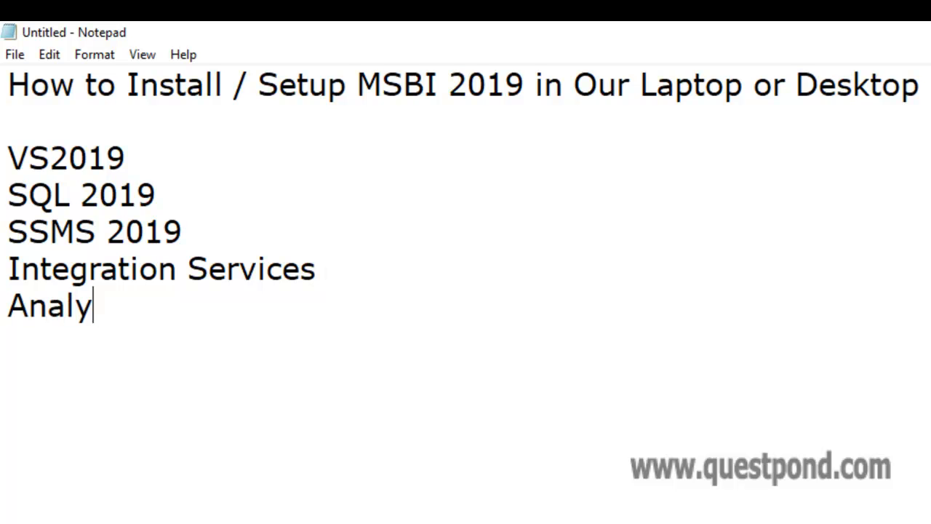
text(sis S)
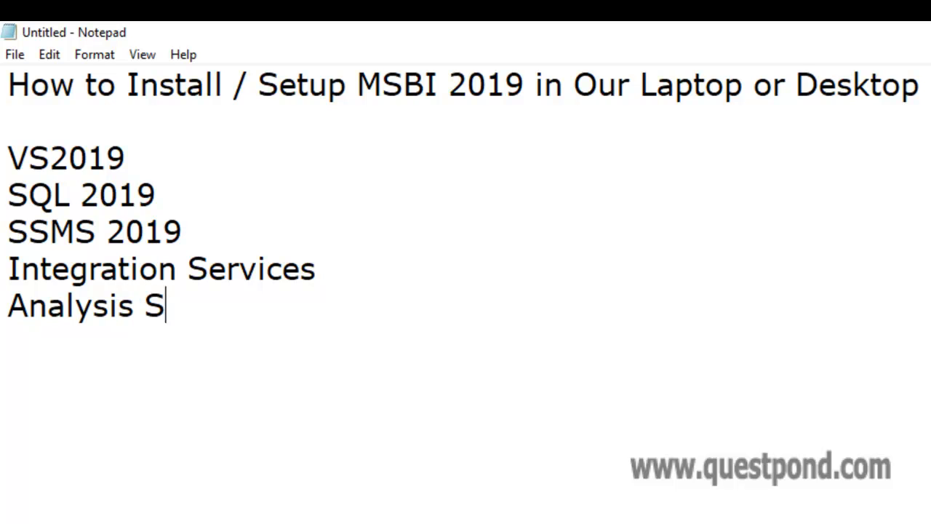
text(ervices)
key(Return)
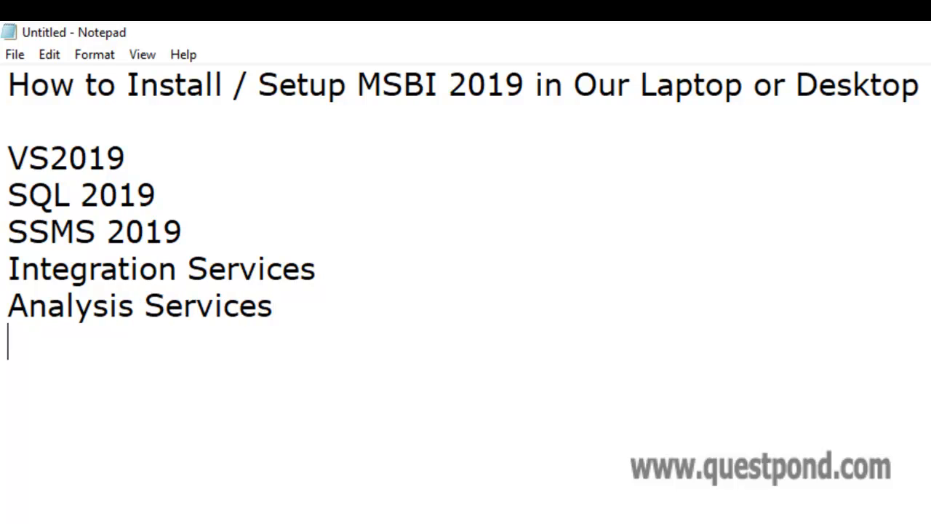
text(R)
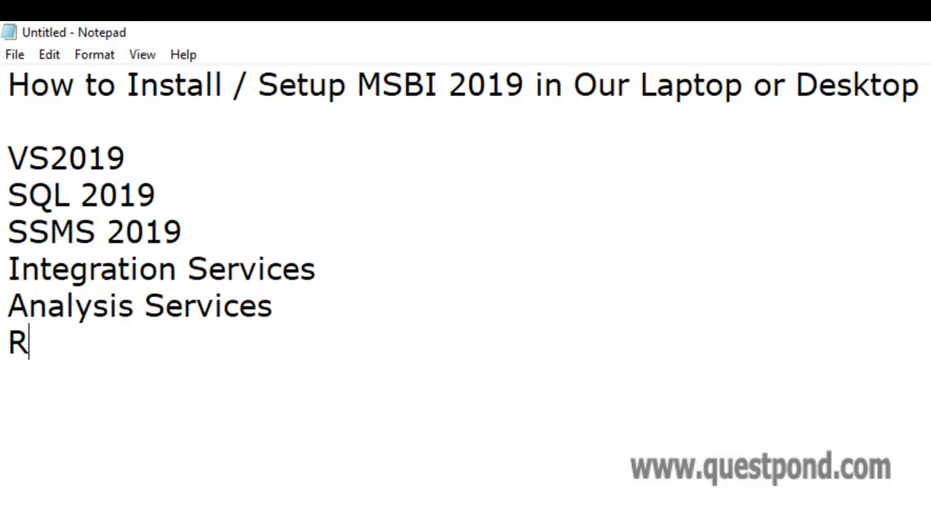
text(eportin)
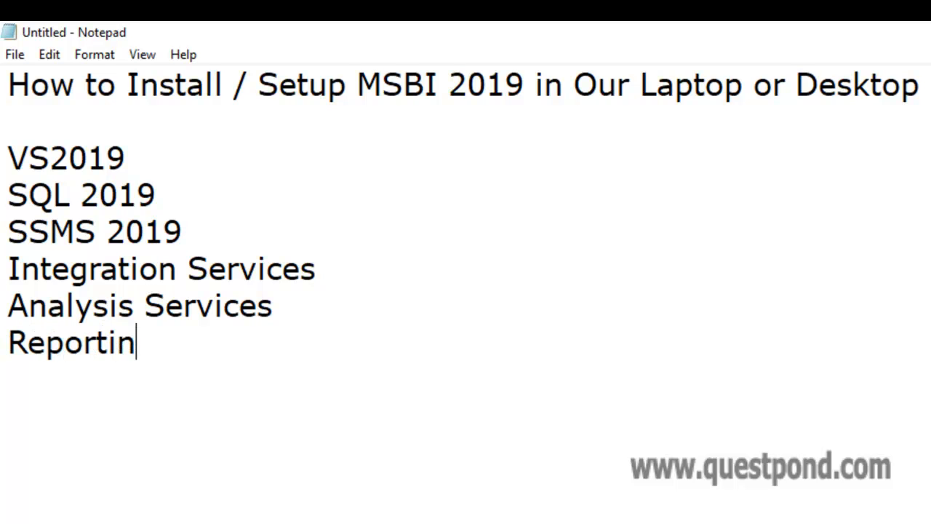
text(g Services)
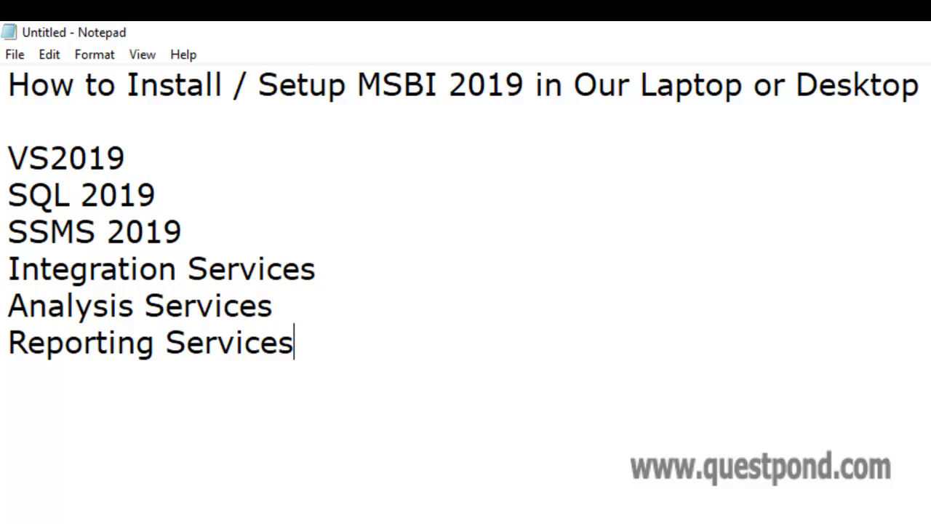
key(Return)
Select the VS2019 entry in Notepad and switch over to the browser
drag(164, 149, 2, 159)
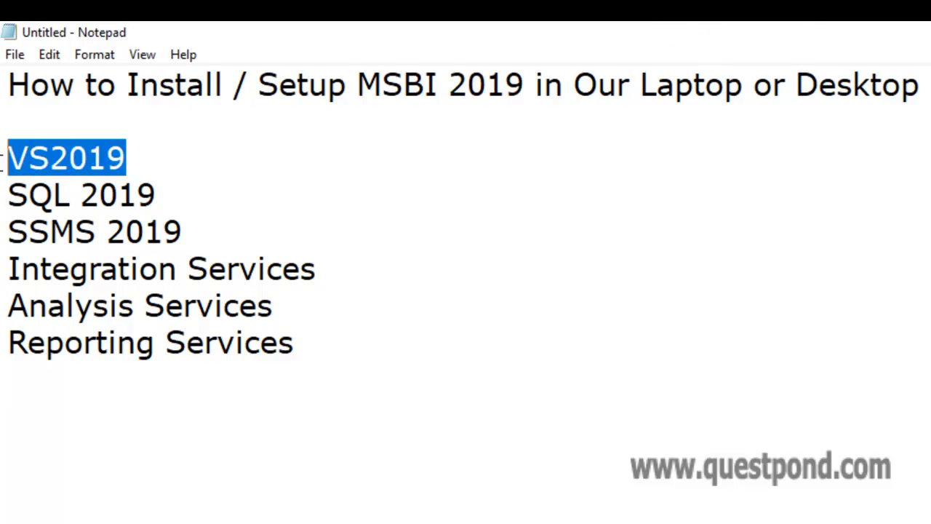
key(alt+Tab)
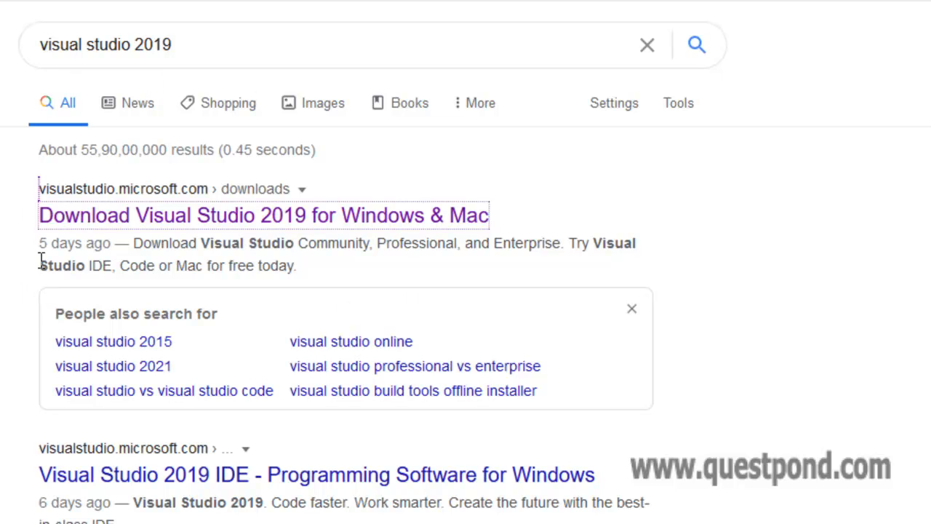
Open the 'Download Visual Studio 2019 for Windows & Mac' result to reach the Downloads page
click(94, 227)
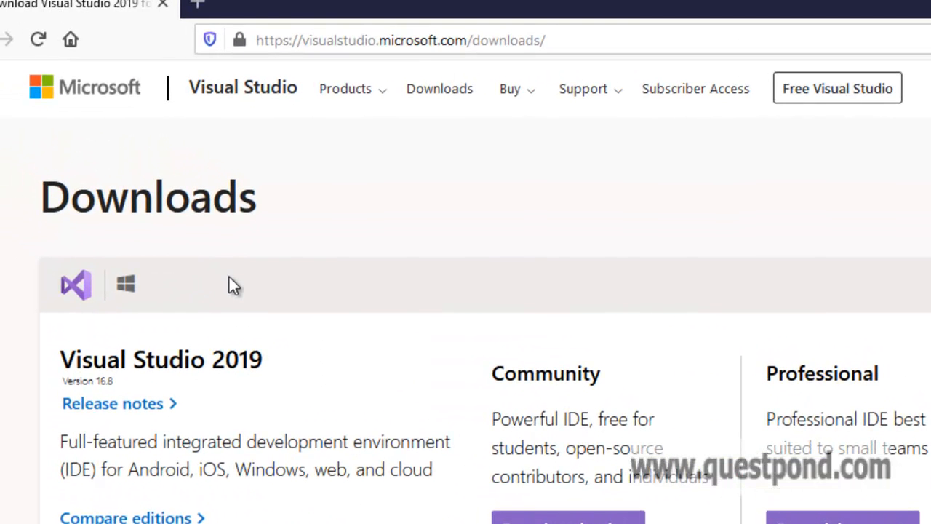
click(622, 38)
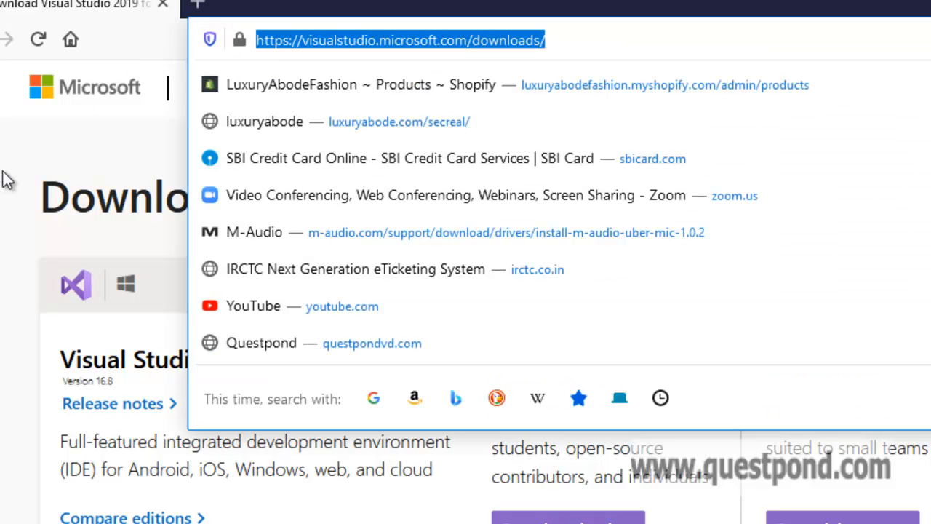
click(83, 472)
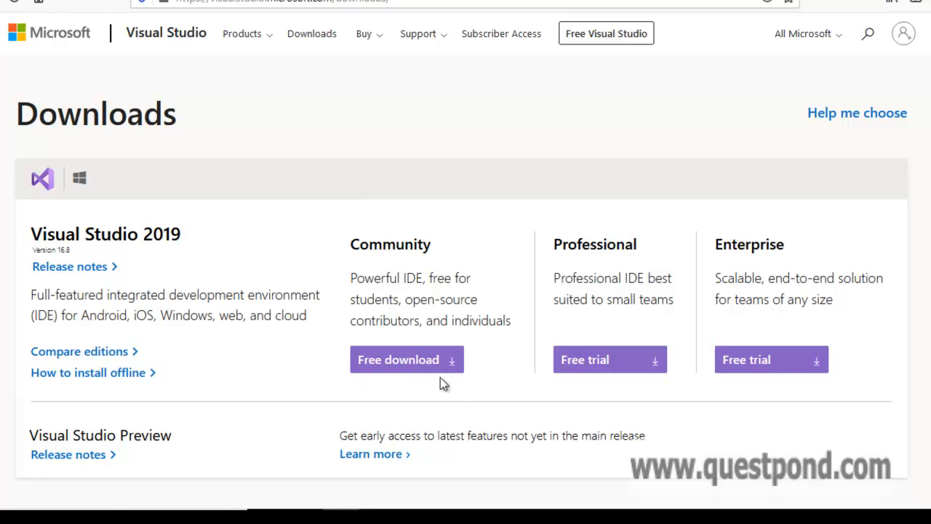
Save the free Visual Studio 2019 Community installer, decline the survey, and run it from Downloads
click(419, 366)
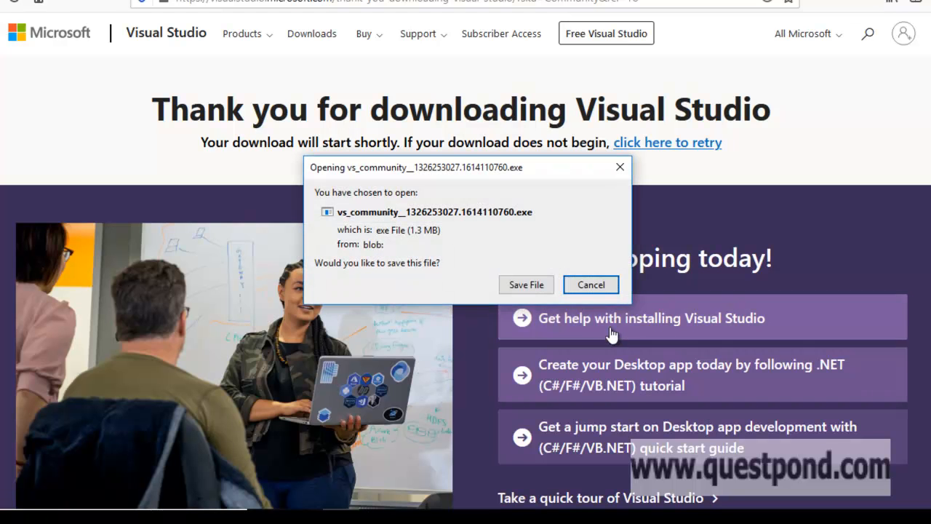
click(533, 291)
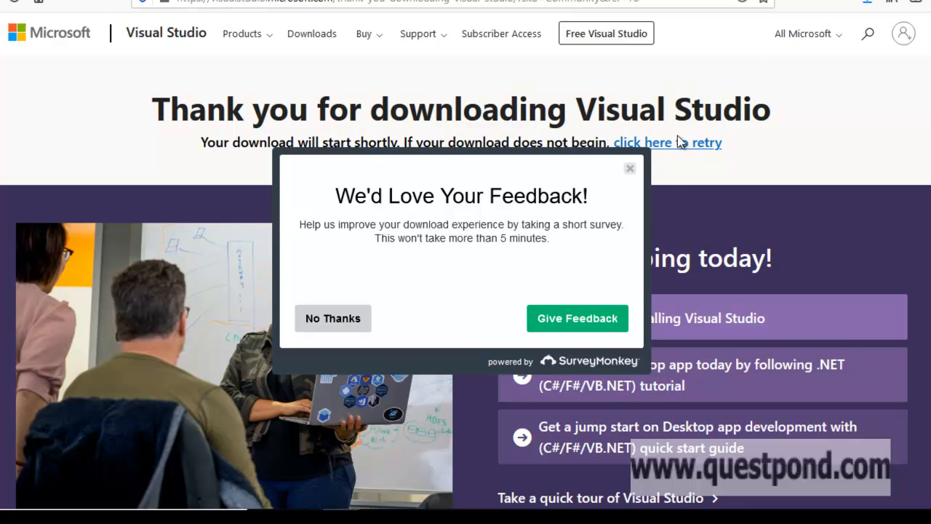
click(325, 324)
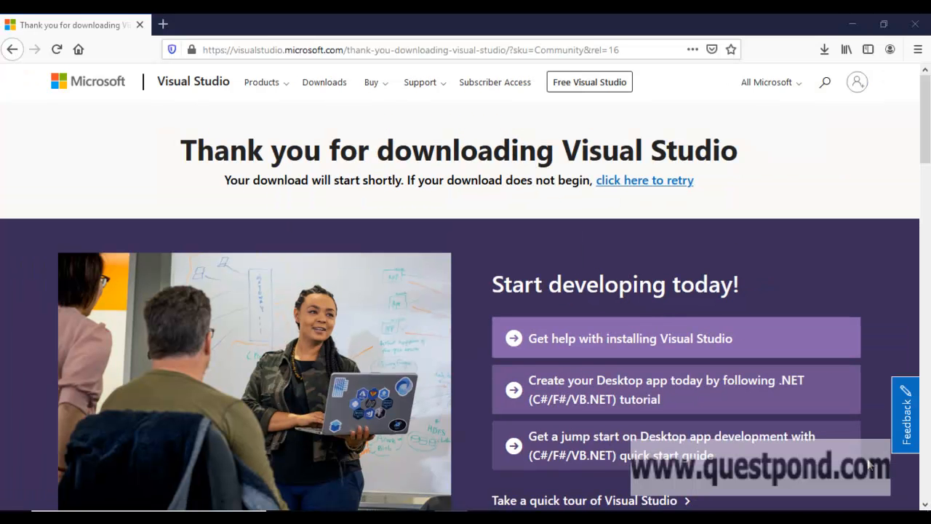
click(824, 50)
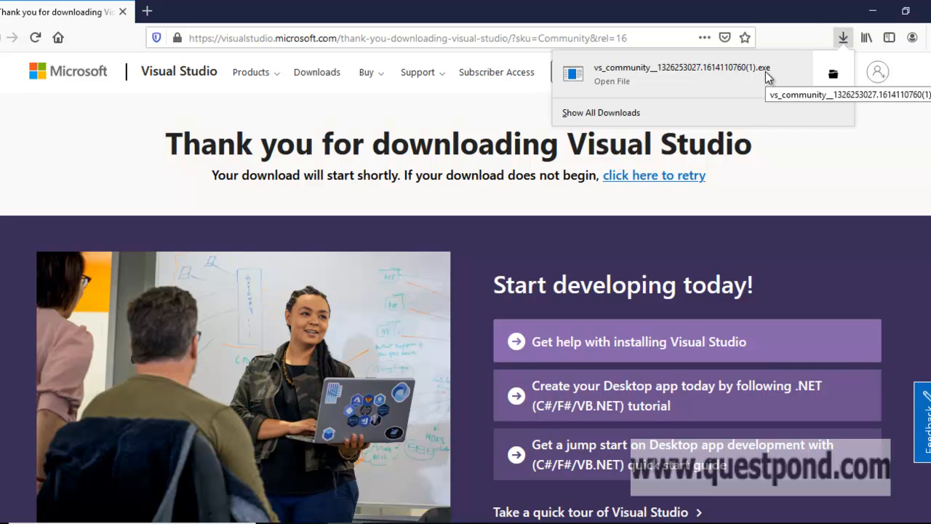
click(728, 73)
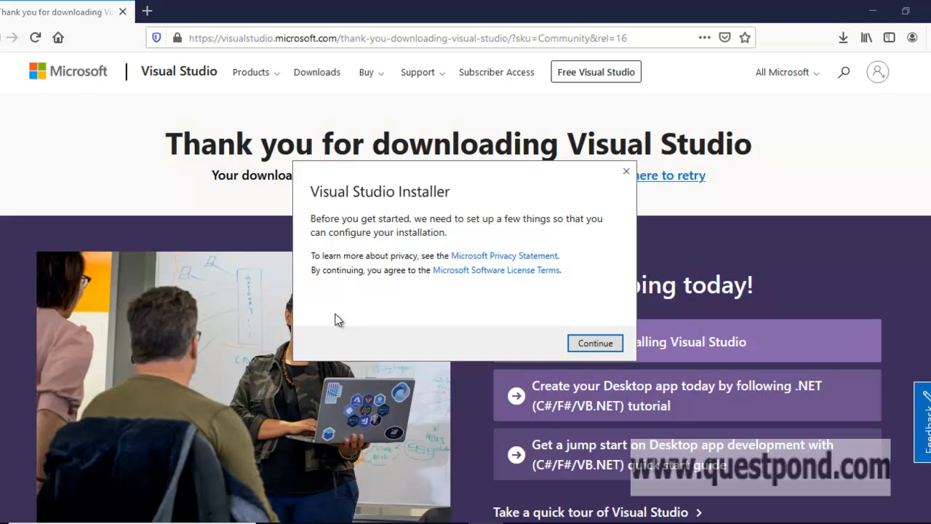
Continue past the installer's terms prompt so Visual Studio Community 2019 16.8.6 setup begins
click(591, 344)
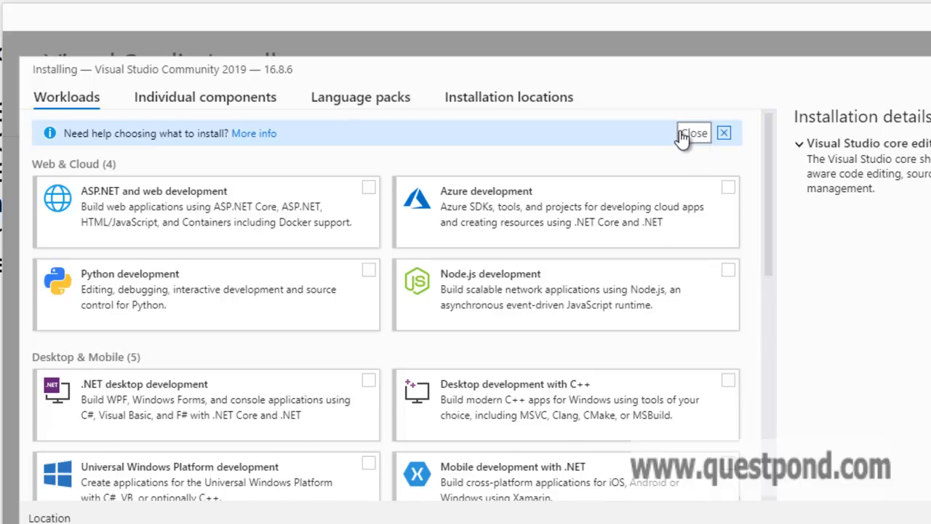
Tick Data storage and processing, .NET desktop development and ASP.NET workloads, then open the install-mode dropdown
scroll(651, 258, down, 5)
scroll(651, 266, down, 2)
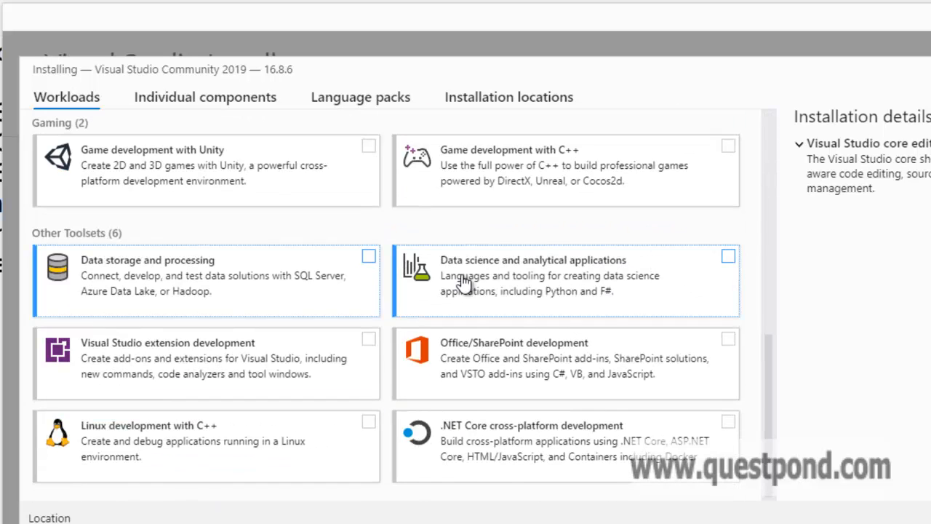
click(369, 256)
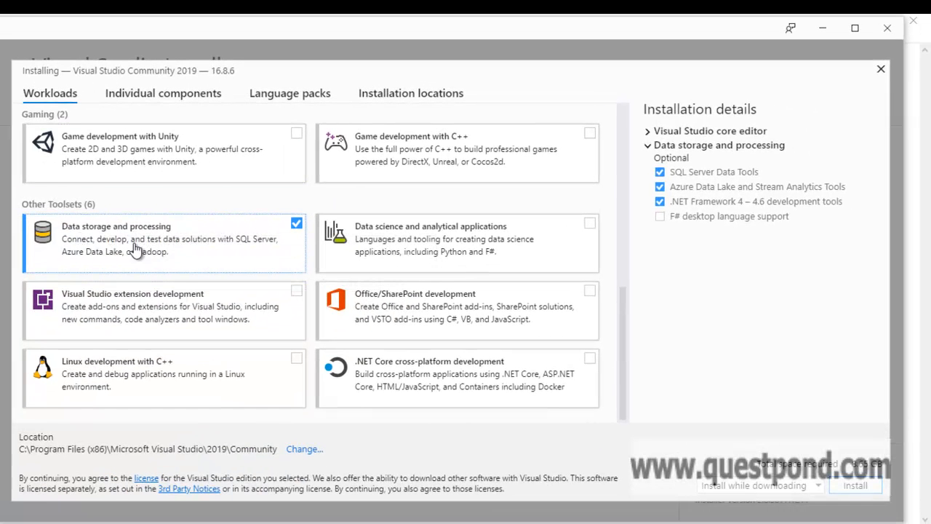
scroll(195, 291, up, 4)
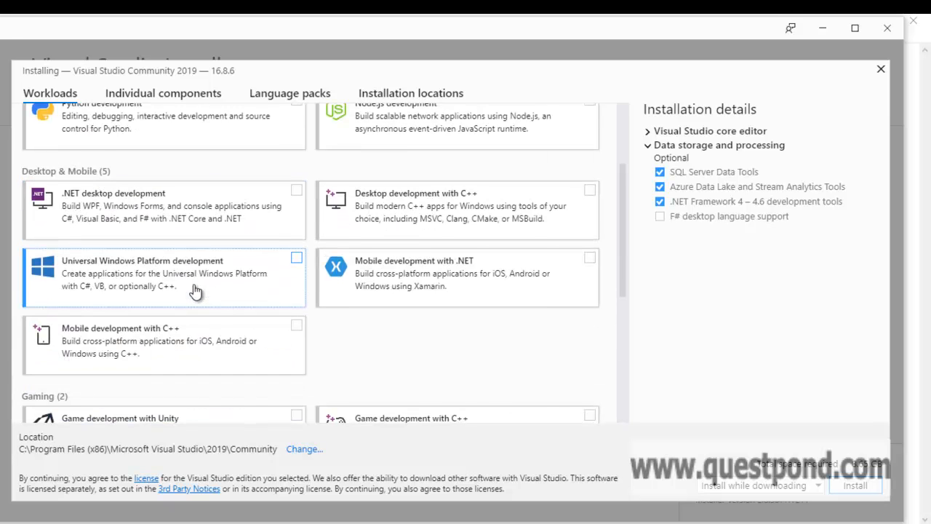
scroll(195, 291, up, 2)
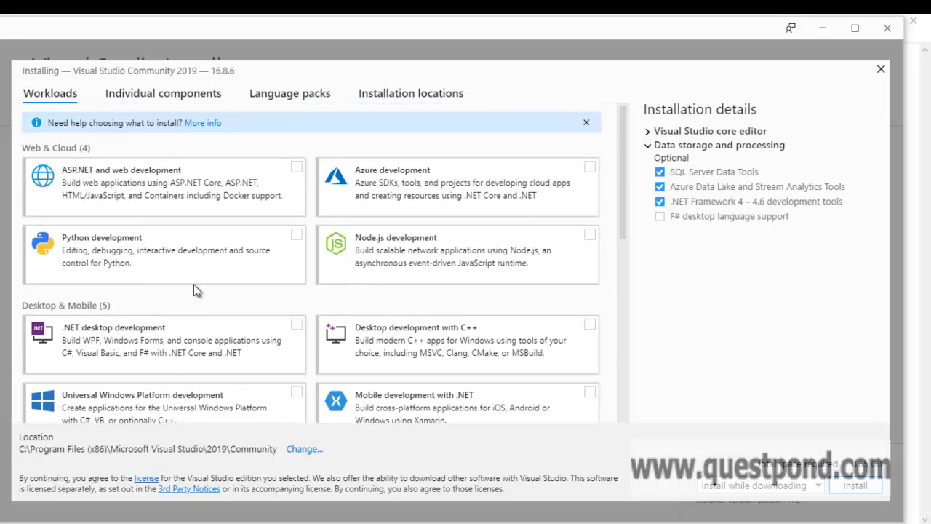
click(297, 326)
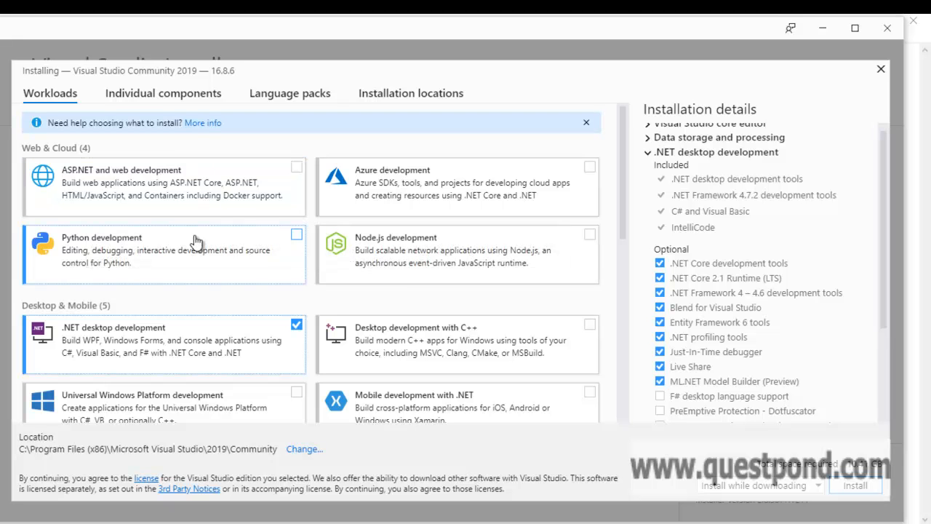
click(297, 168)
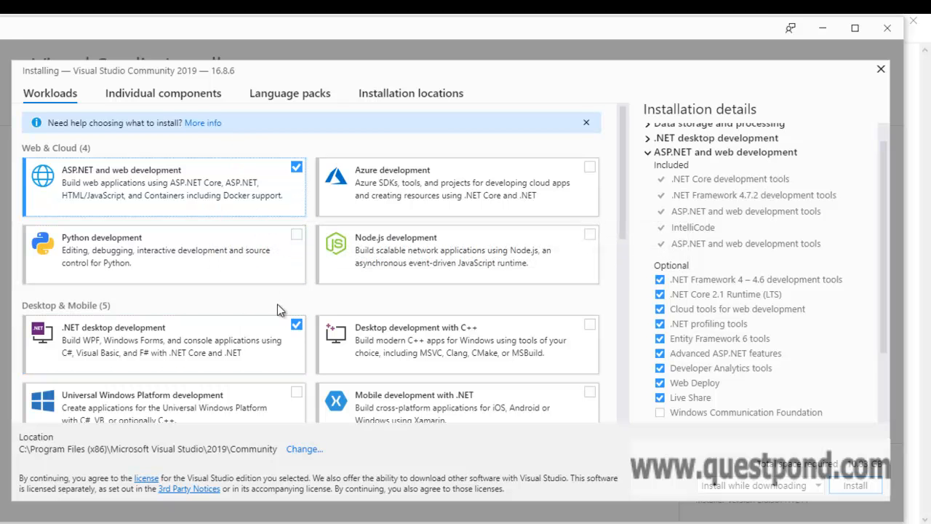
scroll(277, 306, down, 4)
scroll(280, 311, up, 4)
scroll(208, 274, down, 4)
scroll(208, 274, down, 2)
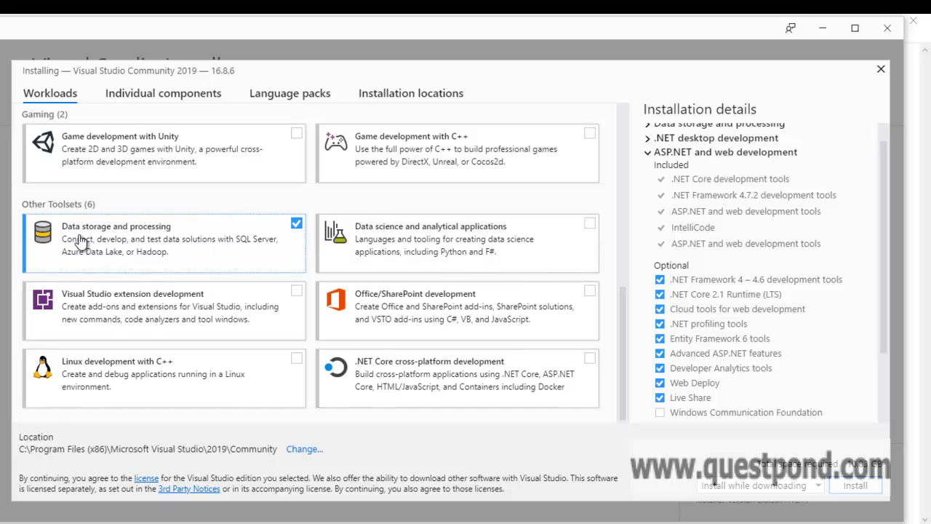
scroll(227, 273, up, 6)
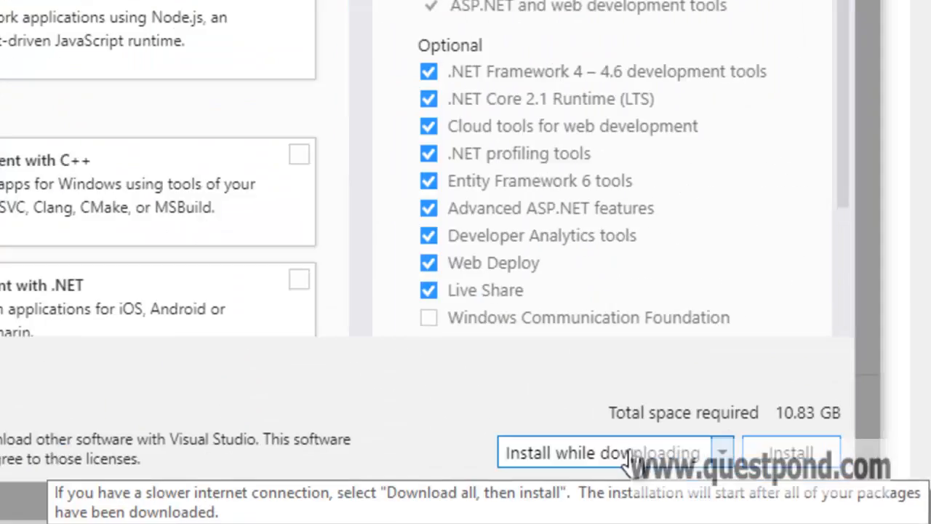
click(771, 486)
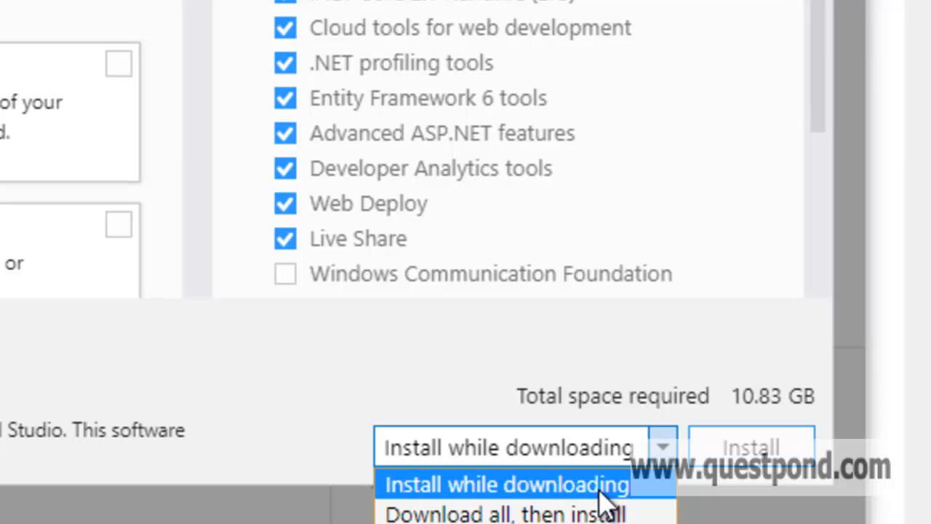
click(538, 331)
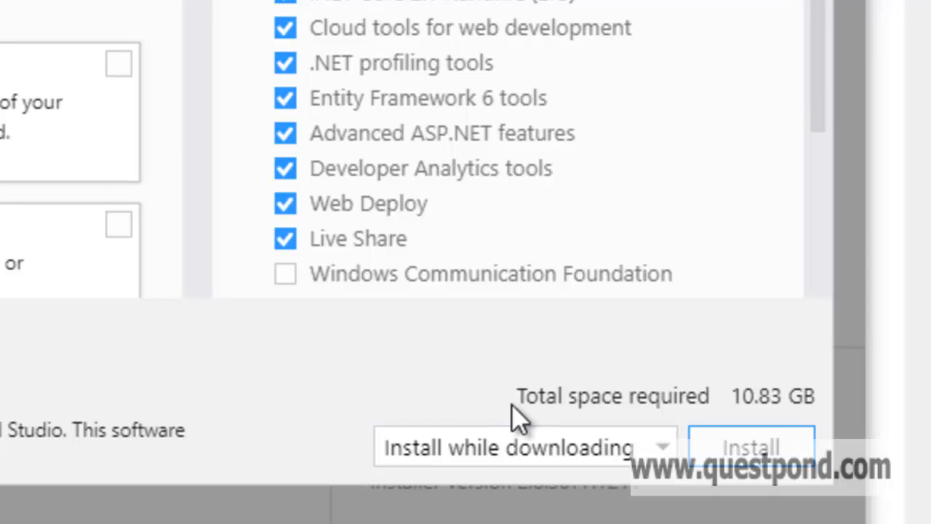
click(515, 455)
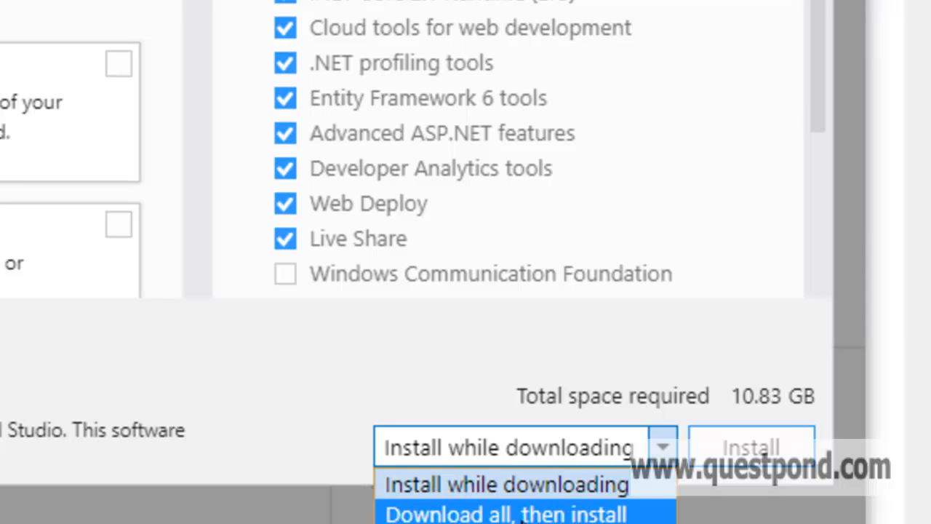
click(524, 515)
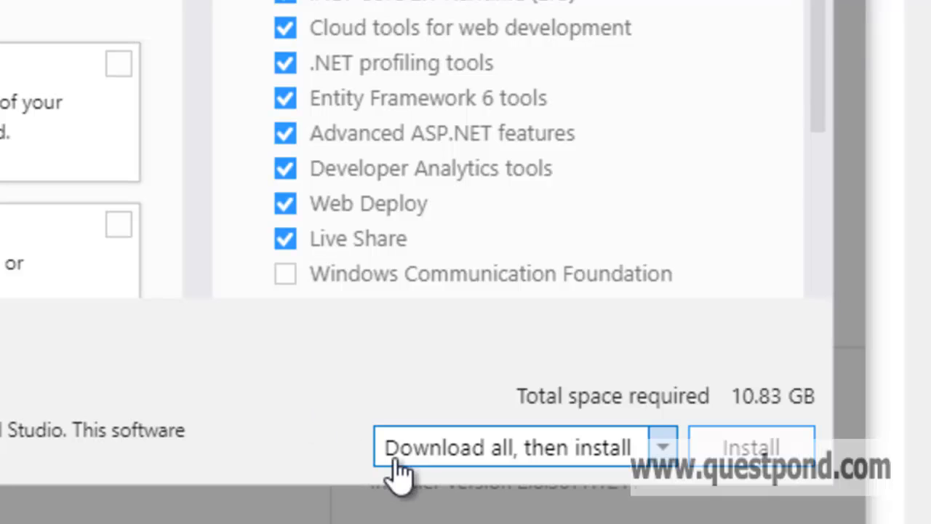
click(477, 460)
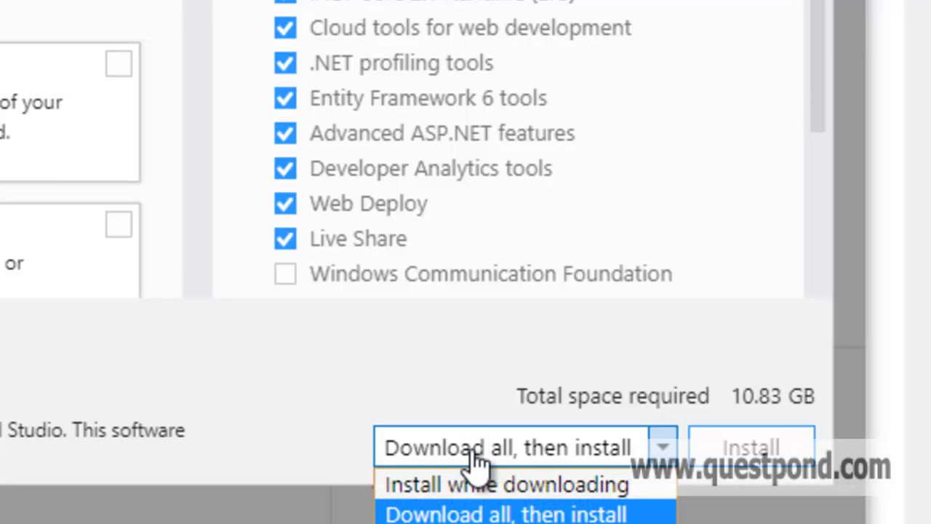
click(478, 488)
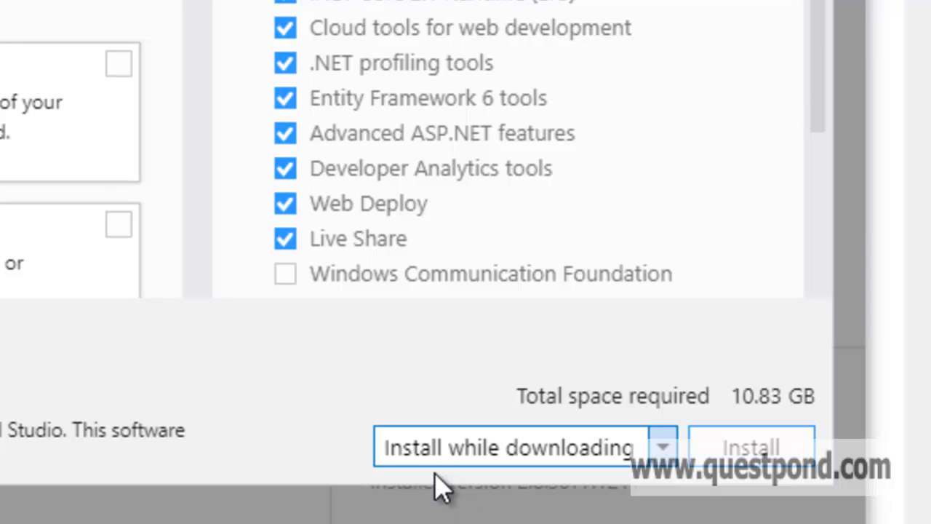
Install Visual Studio Community 2019 with the selected workloads
click(750, 451)
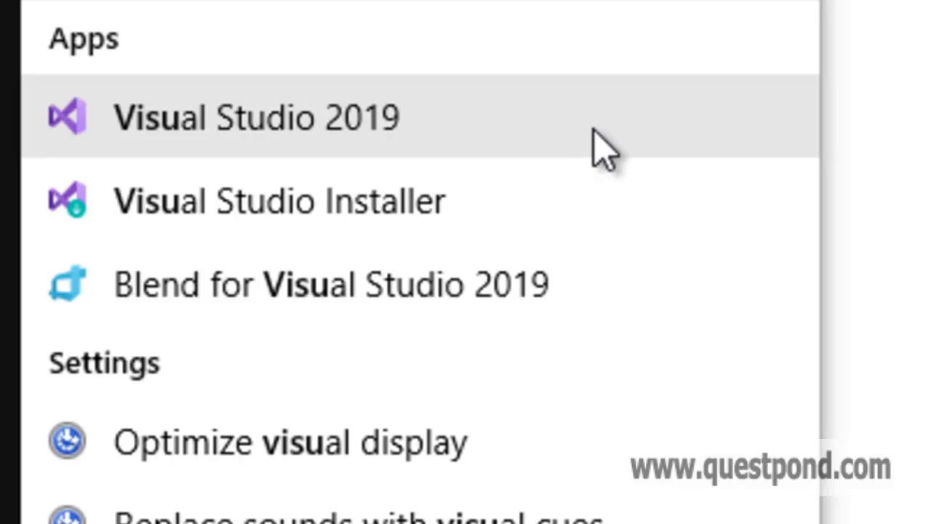
Launch Visual Studio 2019 without signing in, keeping General settings and the Blue theme
click(593, 129)
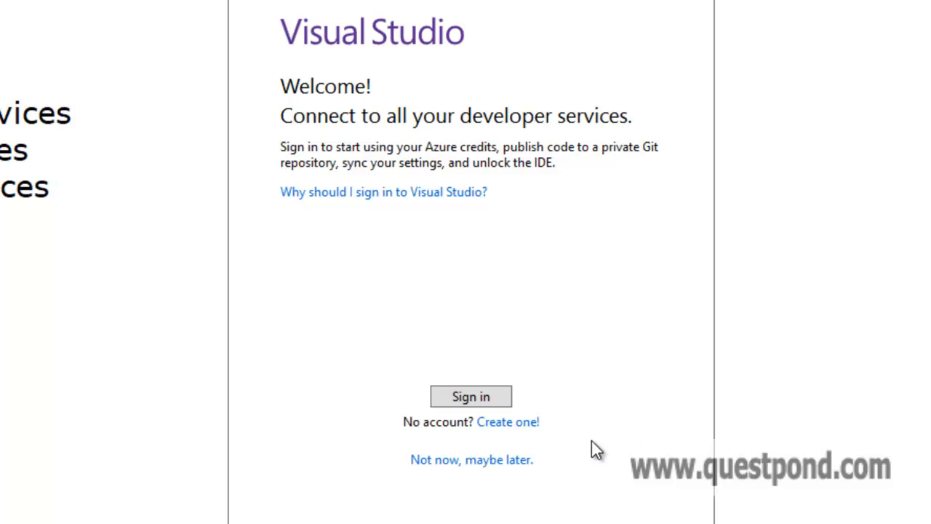
click(473, 466)
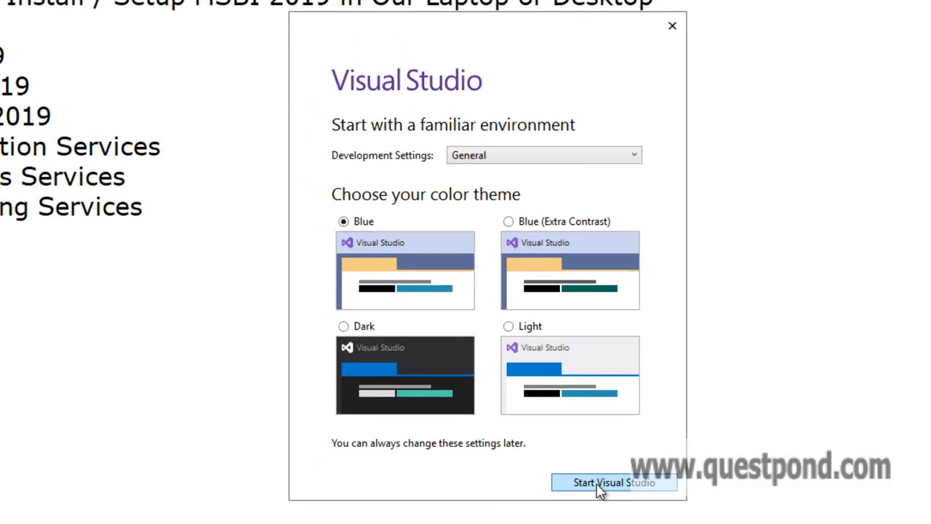
click(599, 484)
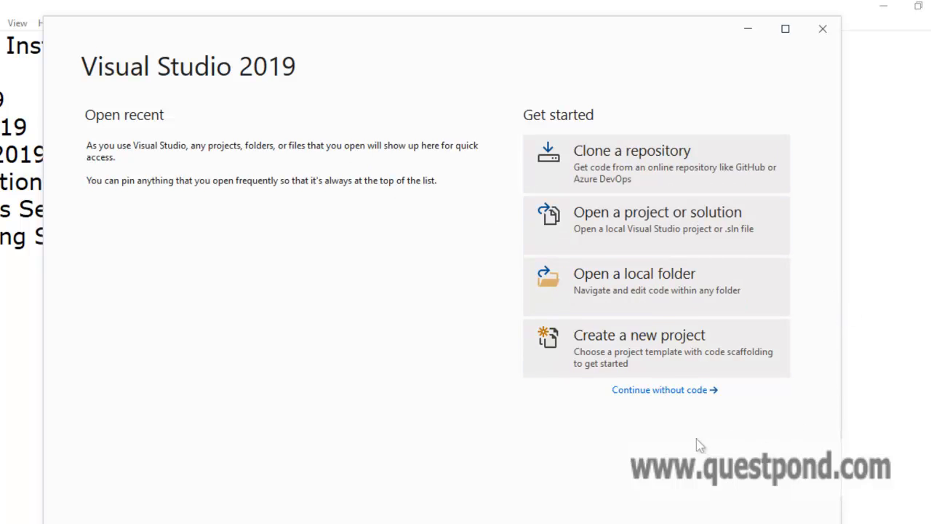
Continue into Visual Studio without code, then open Microsoft's SQL Server Downloads page from Google
click(649, 393)
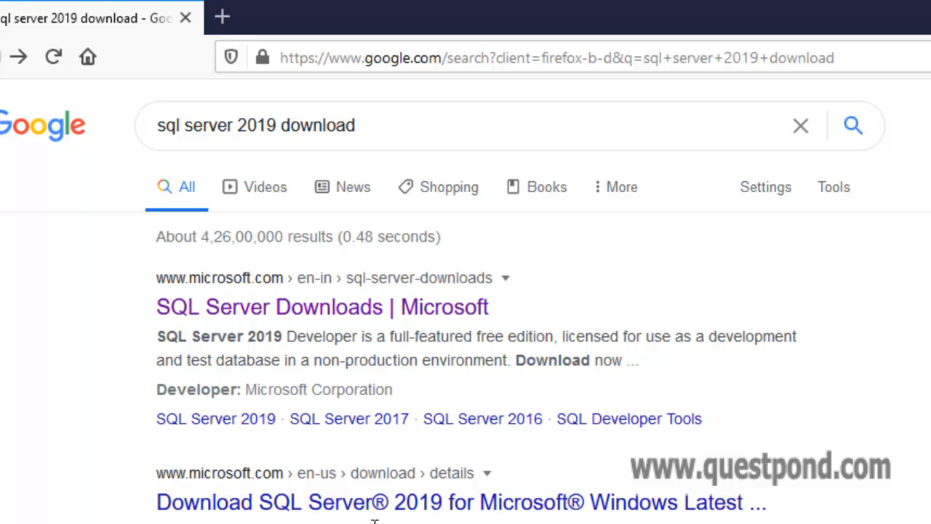
click(435, 319)
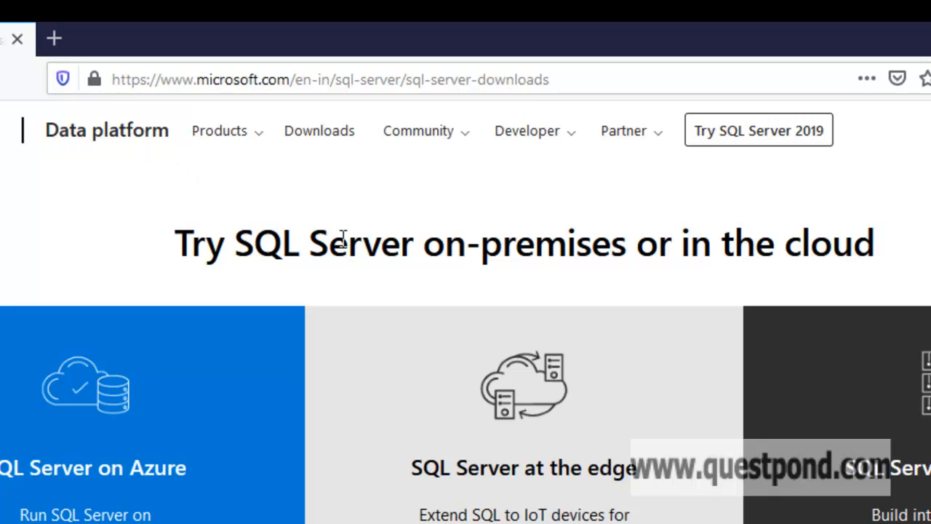
Save the SQL Server 2019 Developer installer SQL2019-SSEI-Dev.exe and launch it from Firefox downloads
scroll(240, 214, down, 8)
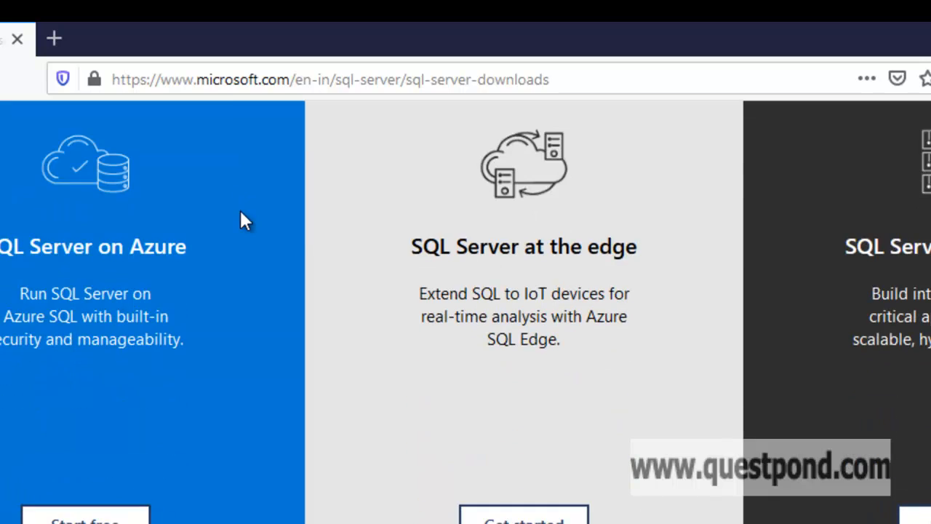
scroll(240, 213, down, 1)
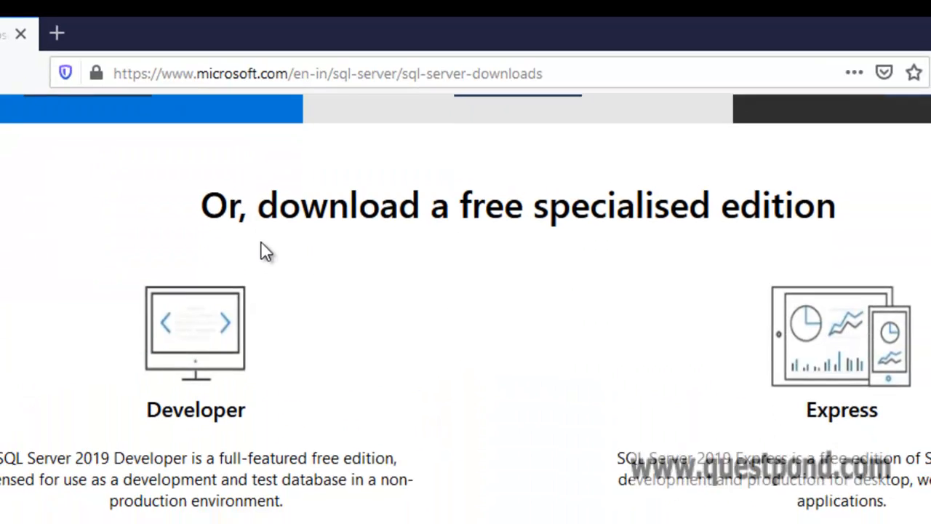
drag(403, 108, 693, 124)
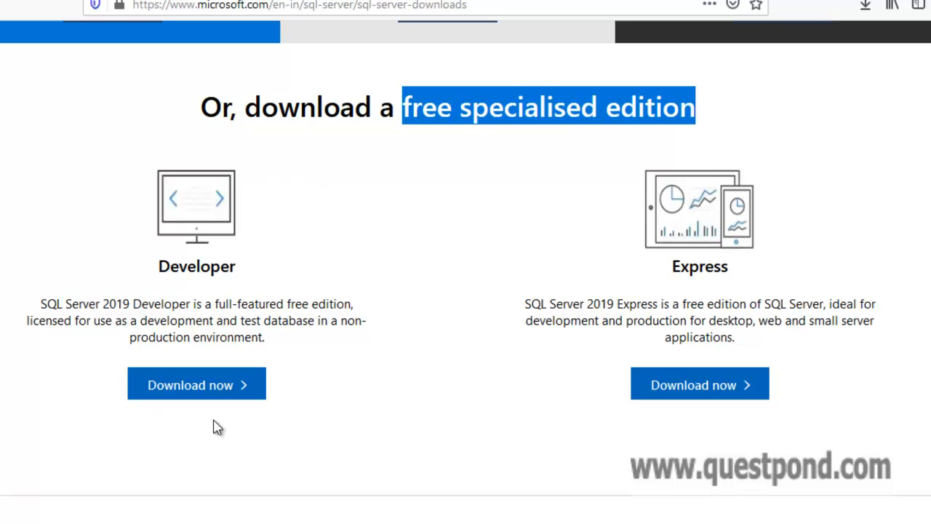
click(153, 385)
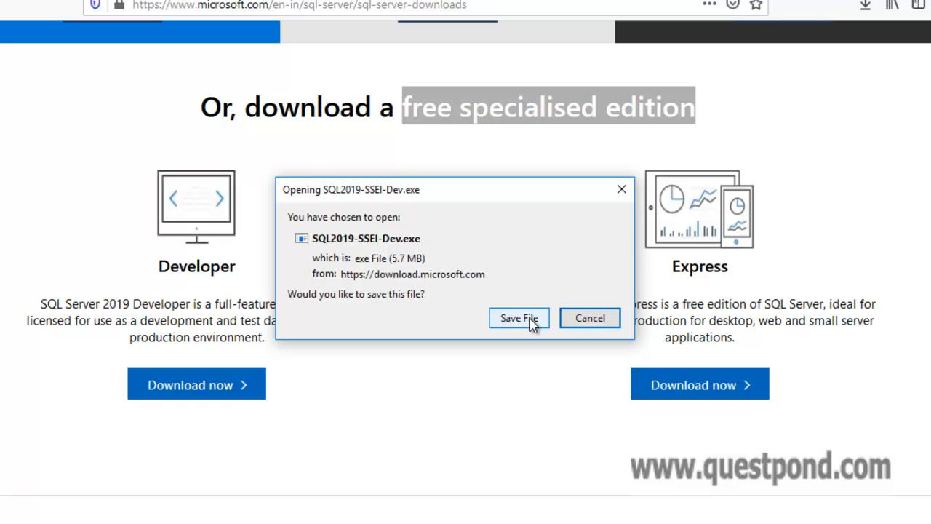
click(518, 318)
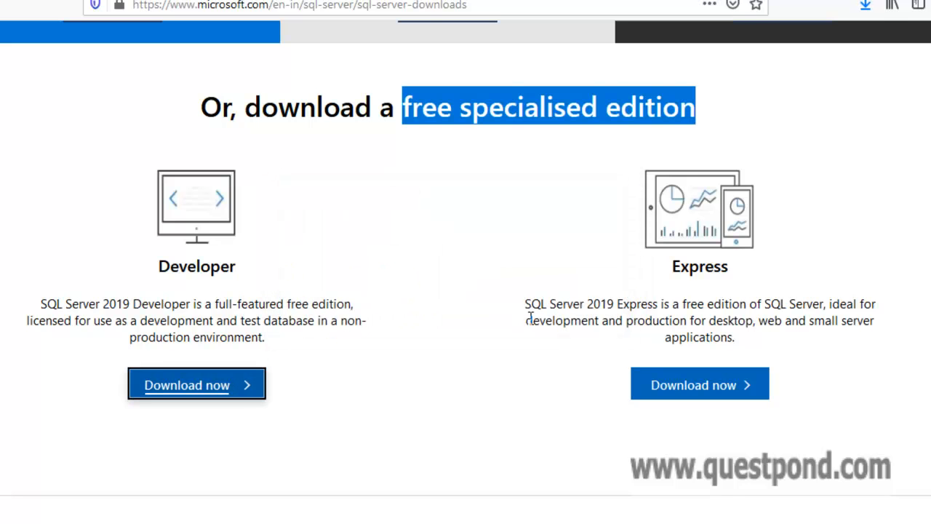
click(865, 7)
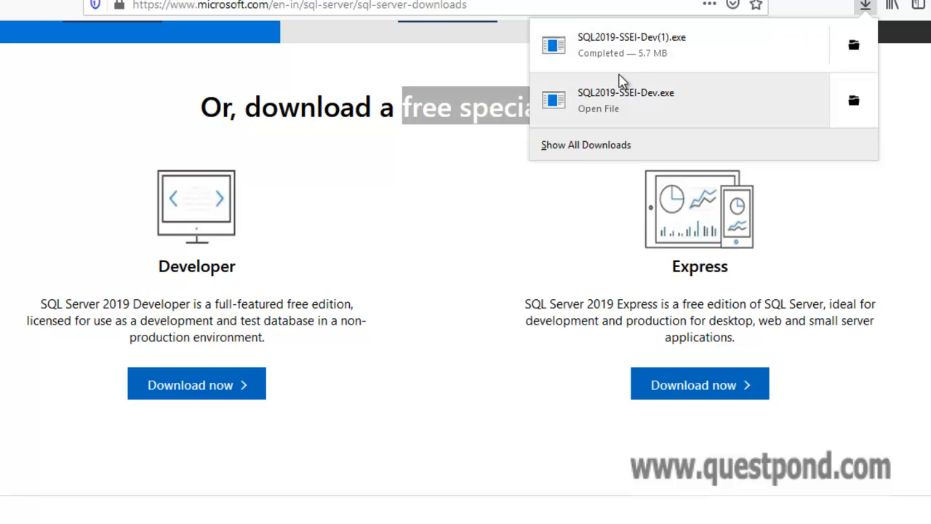
click(673, 52)
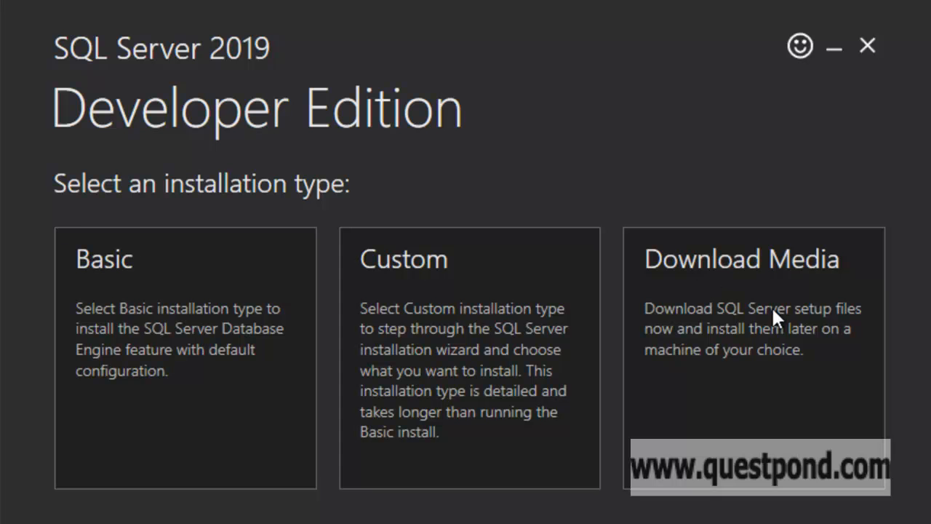
Choose the Custom installation type and download the SQL Server 2019 media to C:\SQL2019
click(468, 383)
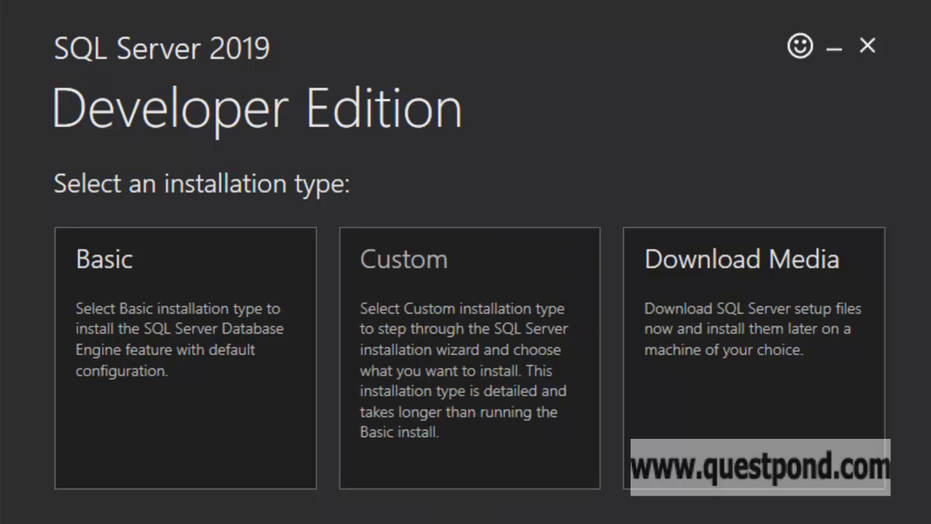
click(369, 408)
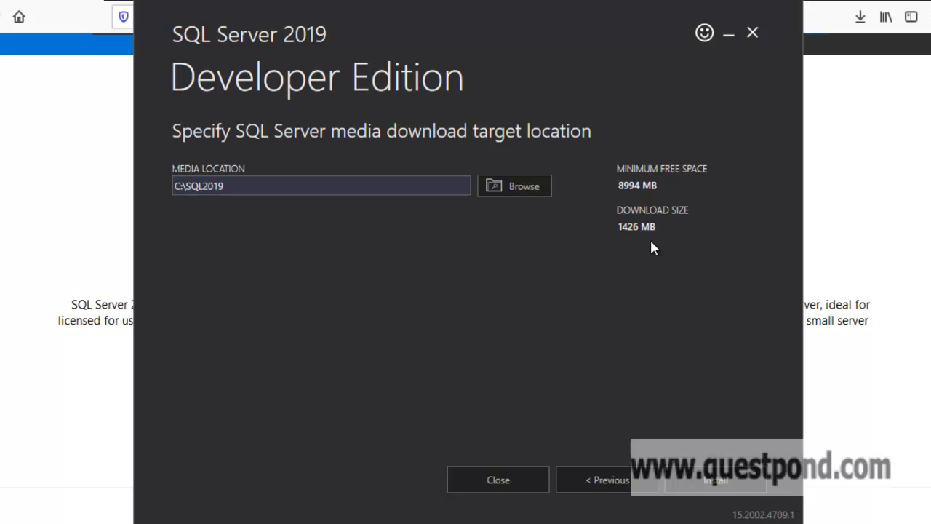
click(716, 480)
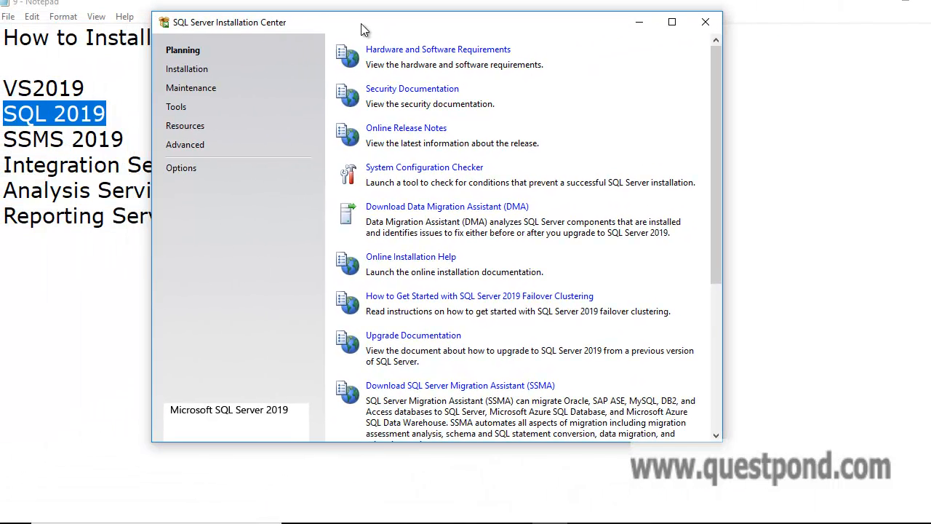
From the Installation page, start a new SQL Server stand-alone installation
drag(361, 24, 348, 39)
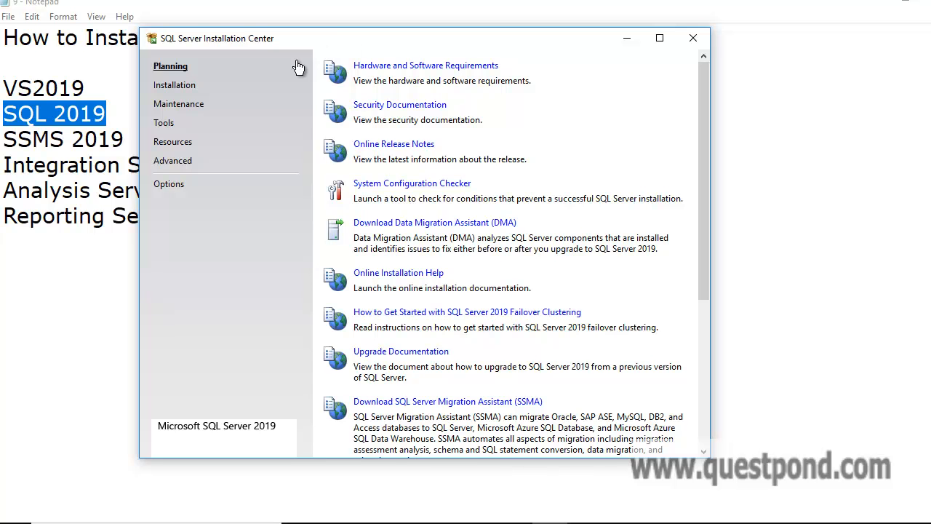
click(179, 89)
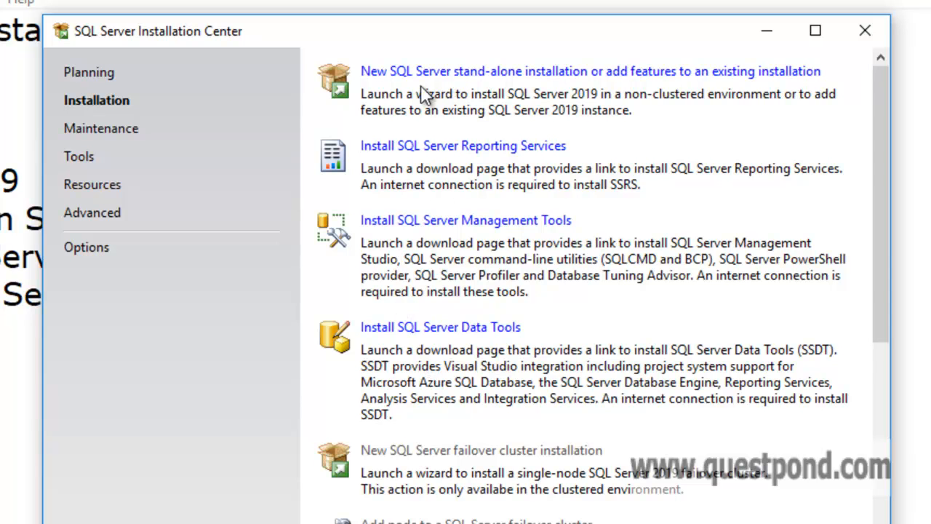
click(508, 71)
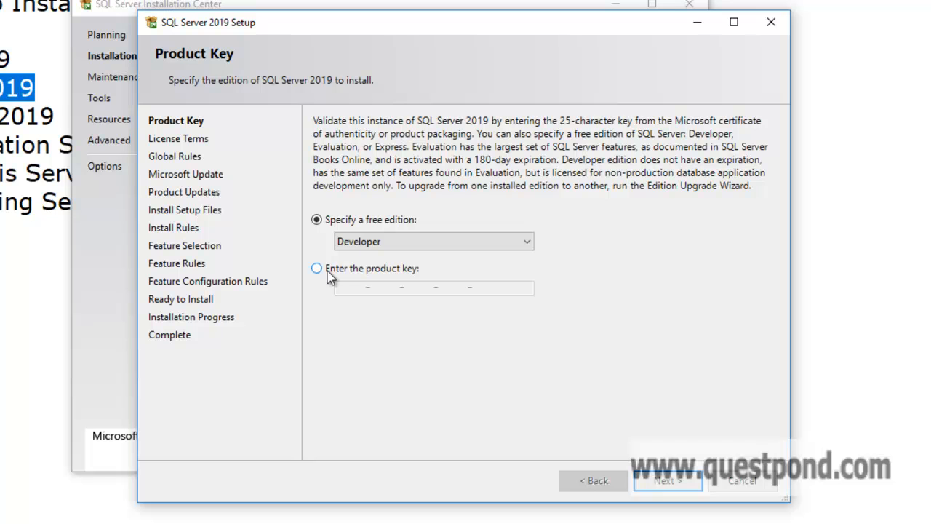
Keep the free Developer edition, accept the license terms, and skip Microsoft Update
click(687, 482)
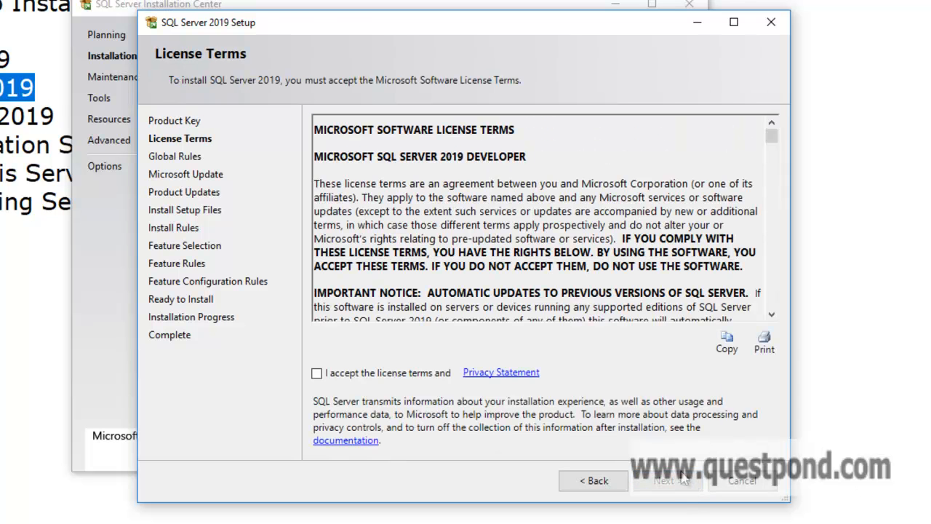
click(317, 374)
click(674, 482)
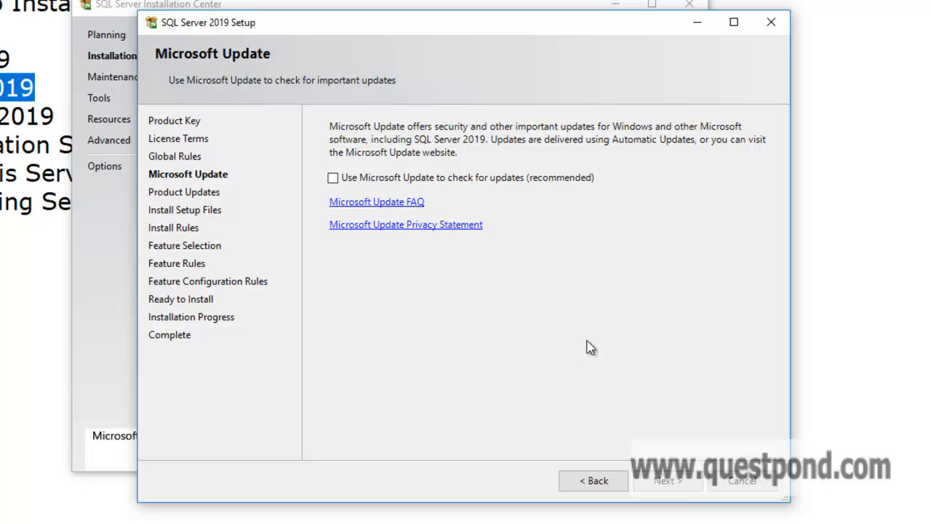
click(679, 486)
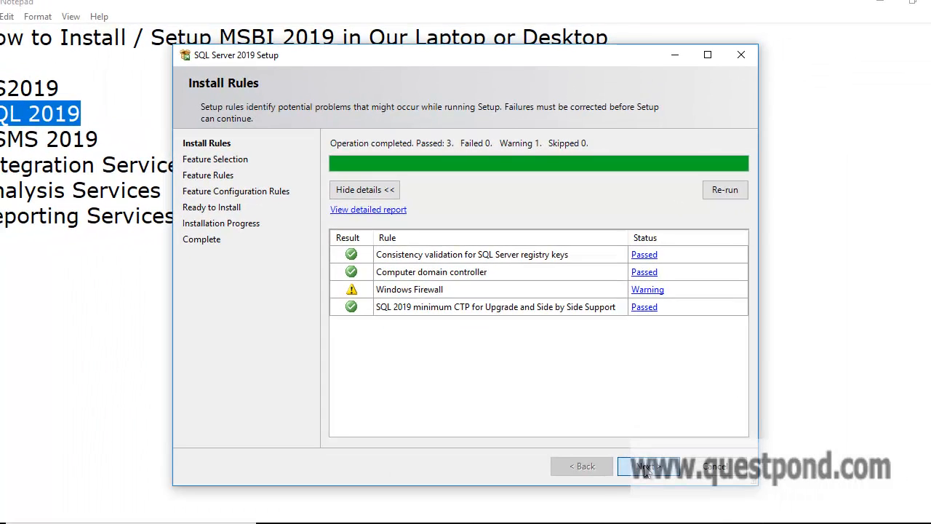
Go to Feature Selection and tick Data Quality Services and Analysis Services
click(668, 511)
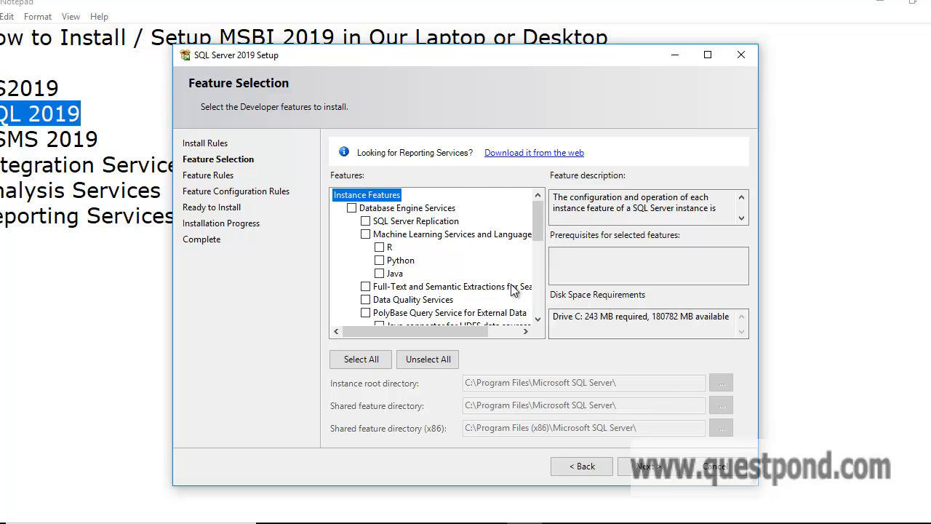
scroll(513, 289, down, 1)
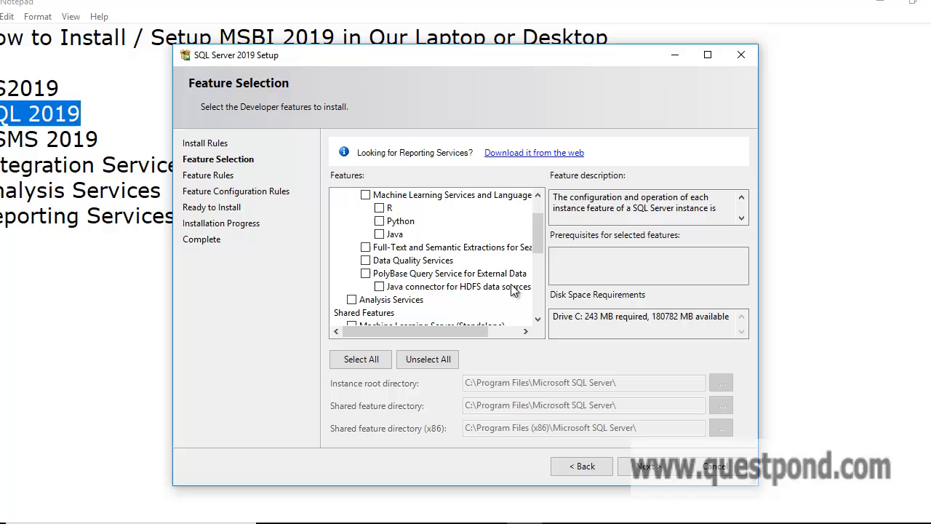
click(366, 262)
scroll(378, 290, down, 1)
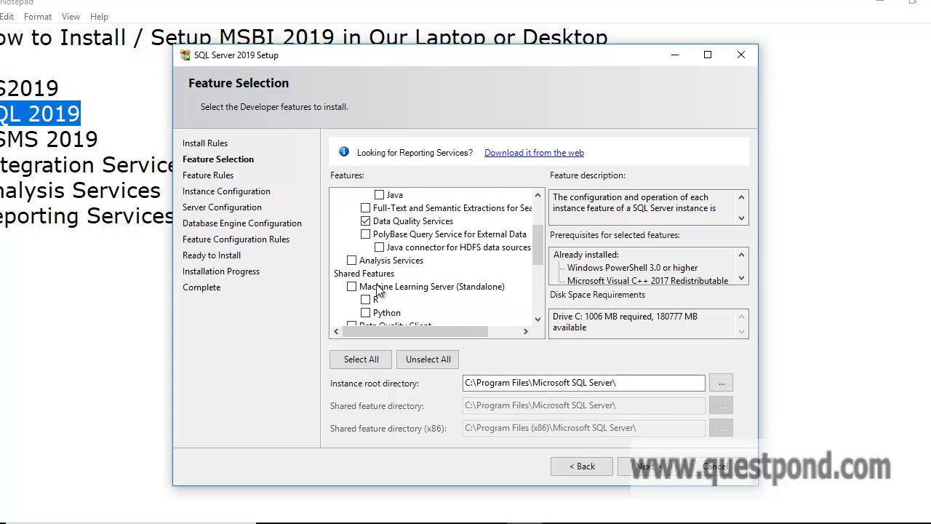
click(352, 260)
Also tick Data Quality Client and Integration Services, review the feature list, and continue
scroll(391, 286, down, 1)
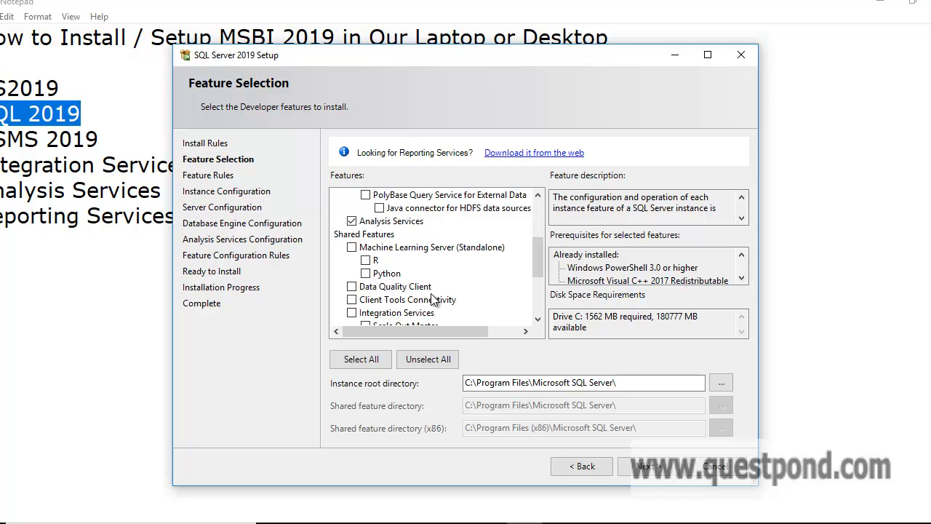
click(352, 286)
scroll(353, 288, down, 1)
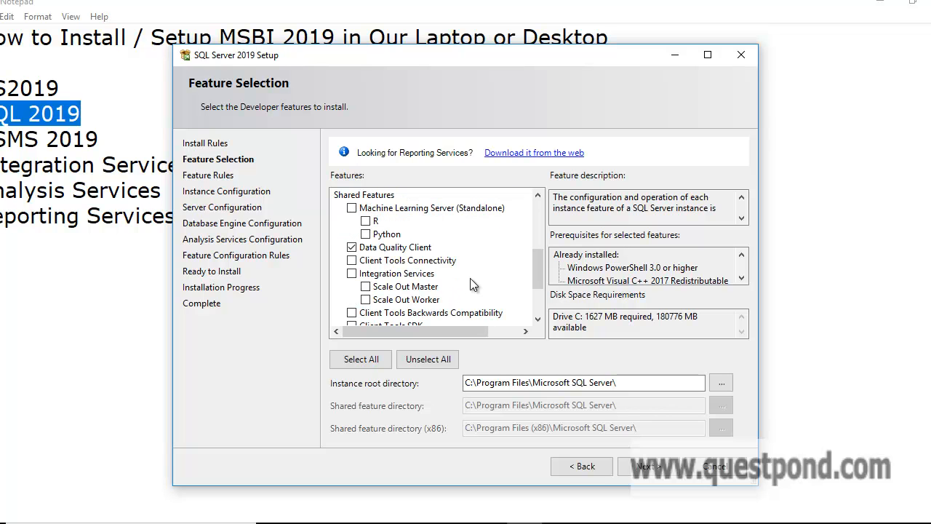
click(352, 273)
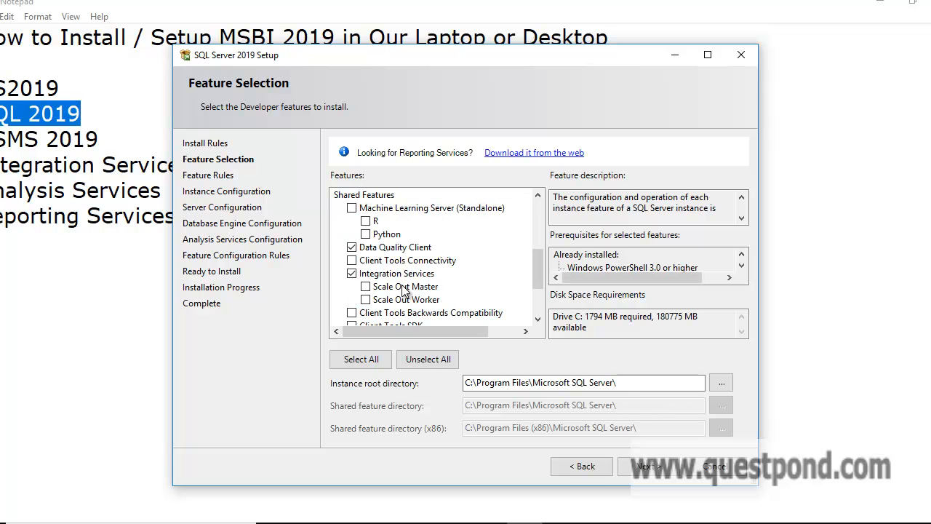
scroll(426, 284, down, 2)
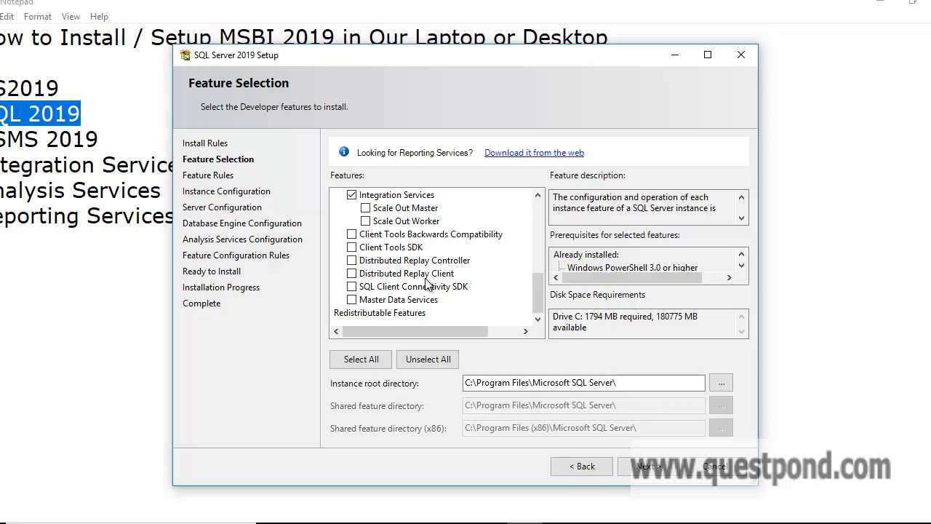
scroll(425, 284, up, 4)
scroll(425, 284, up, 2)
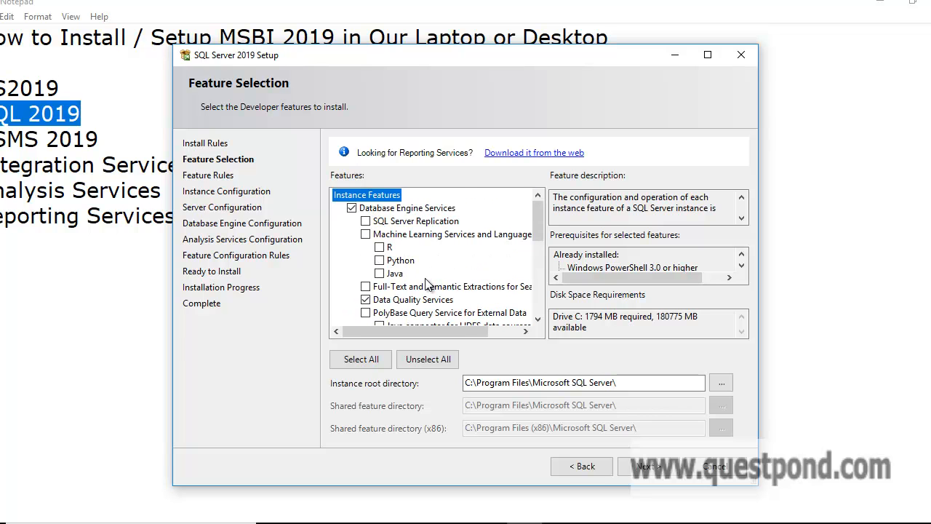
scroll(428, 283, down, 1)
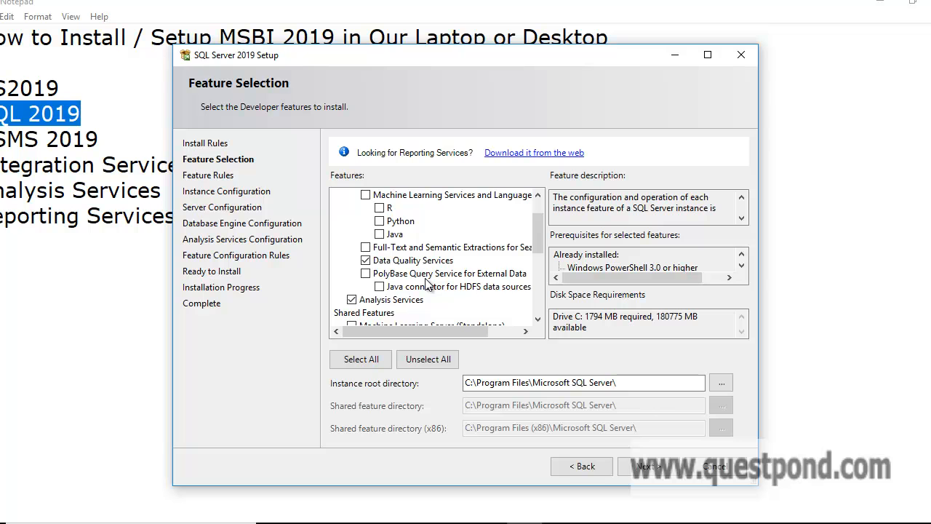
scroll(407, 295, down, 2)
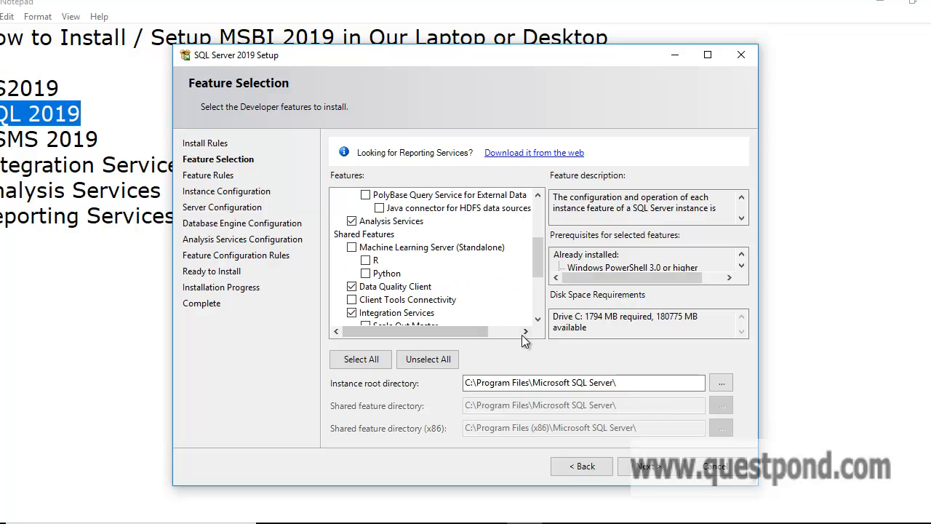
click(645, 466)
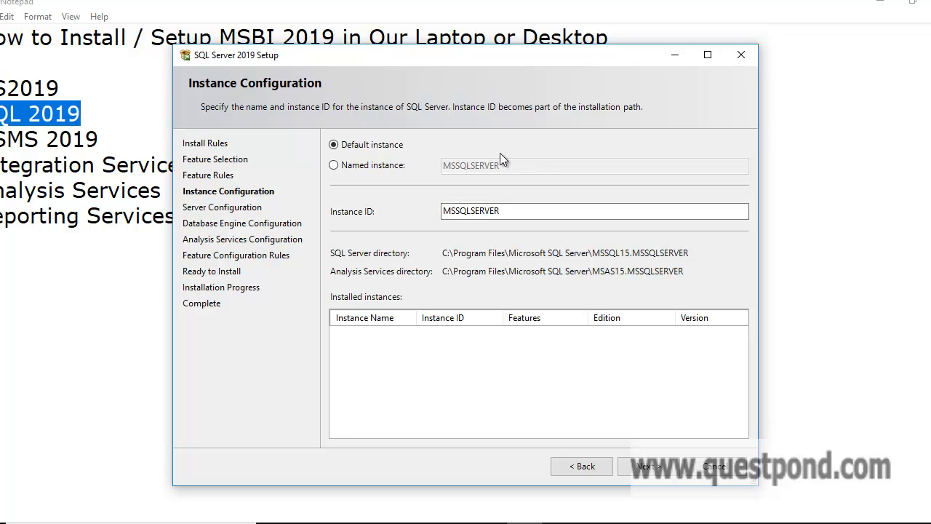
Accept the default instance with Instance ID MSSQLSERVER and continue to Server Configuration
click(652, 469)
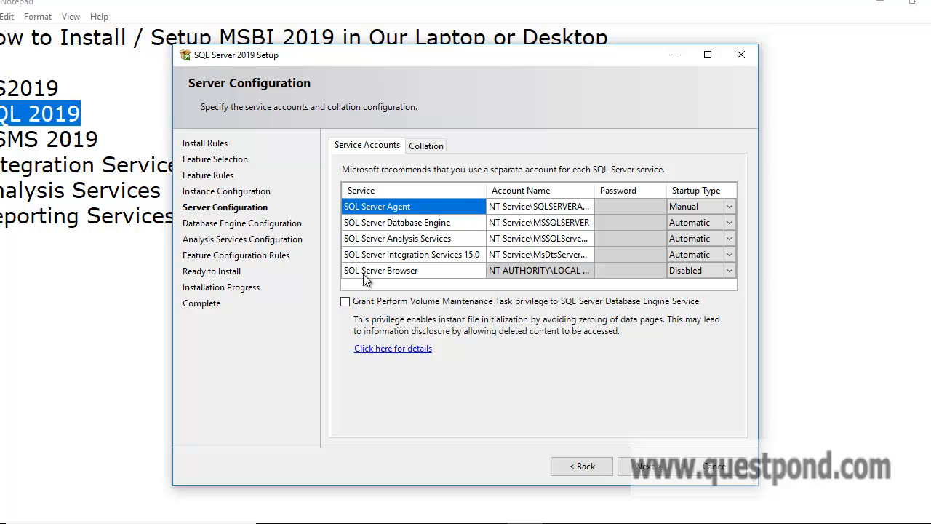
Tick the Perform Volume Maintenance Task privilege for the Database Engine service and continue
click(346, 303)
click(644, 469)
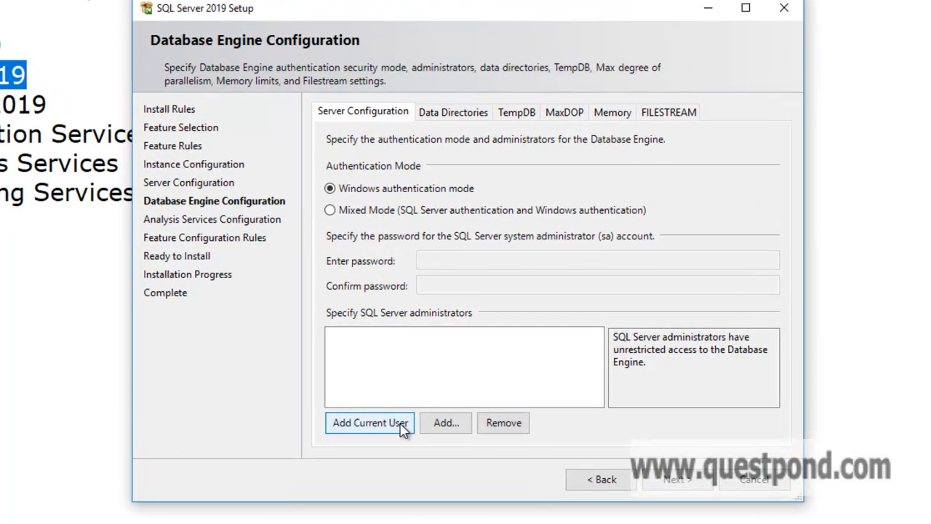
Add the current Windows user as a SQL Server administrator, then continue
click(402, 427)
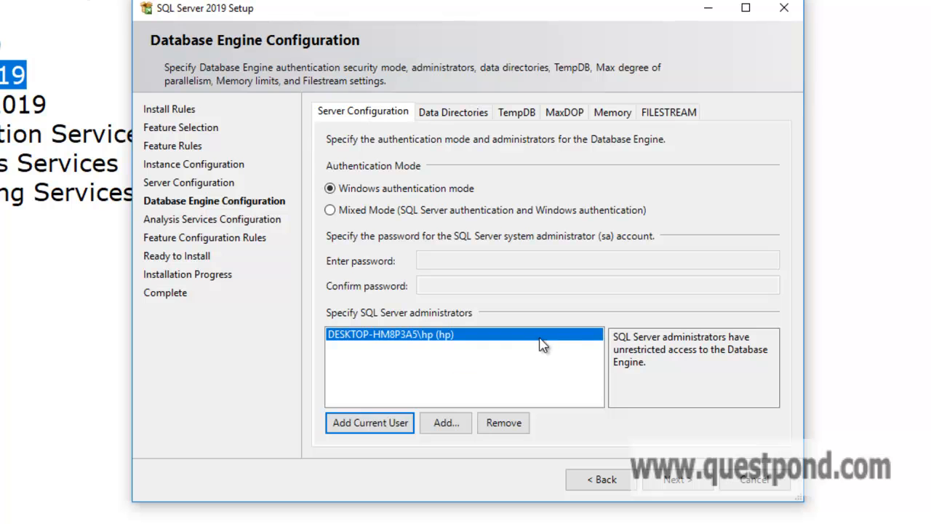
click(676, 479)
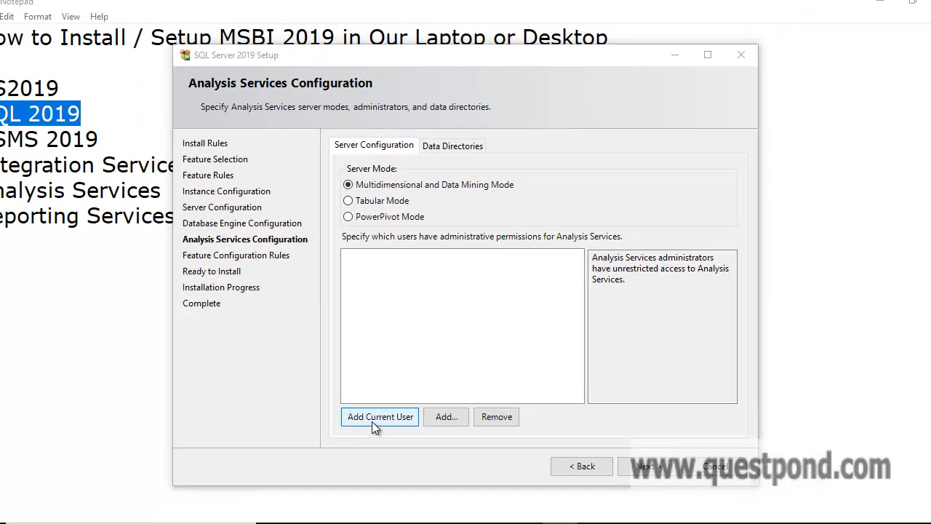
Add the current user as Analysis Services administrator, keeping Multidimensional mode, and continue
click(372, 421)
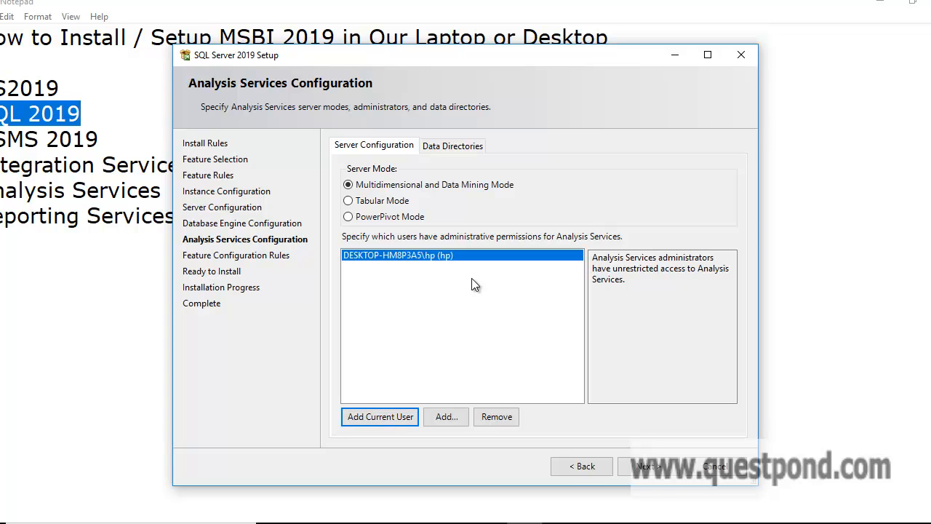
click(647, 467)
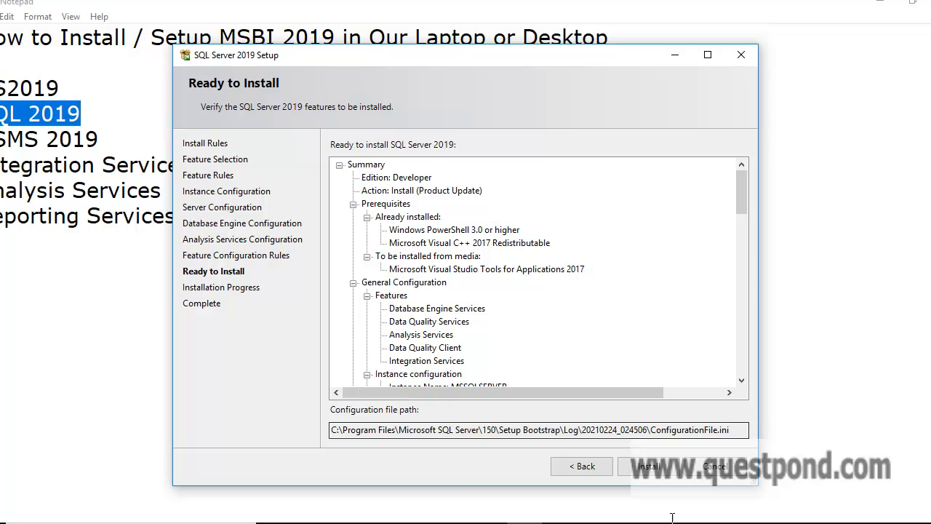
Install the selected features and close setup once all report Succeeded
click(664, 473)
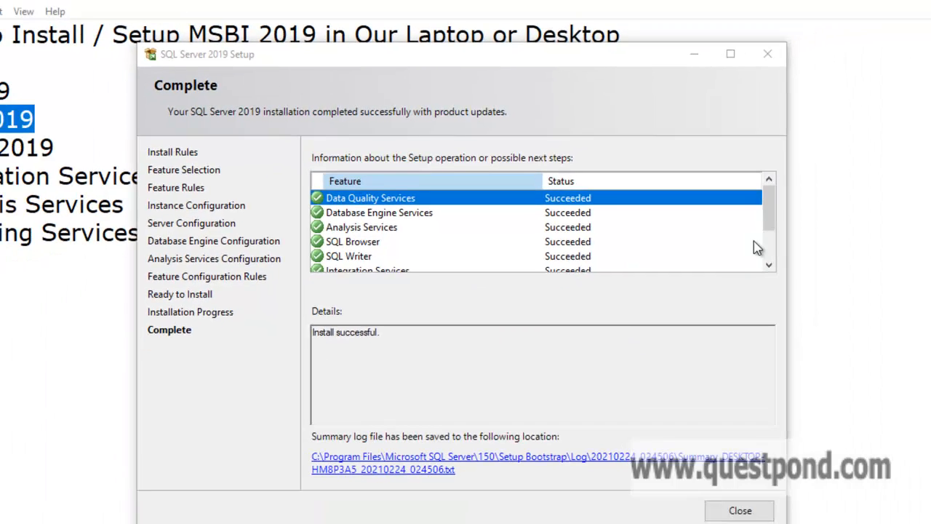
drag(741, 203, 733, 182)
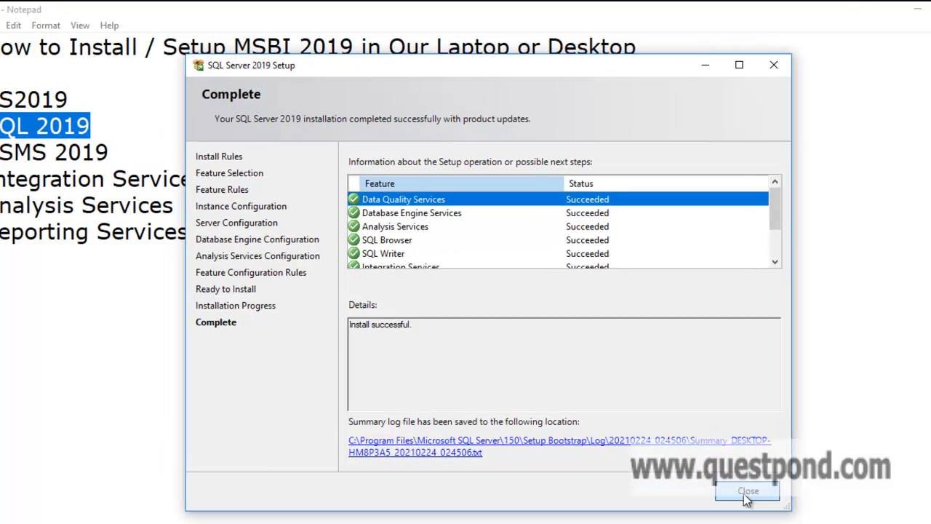
click(746, 492)
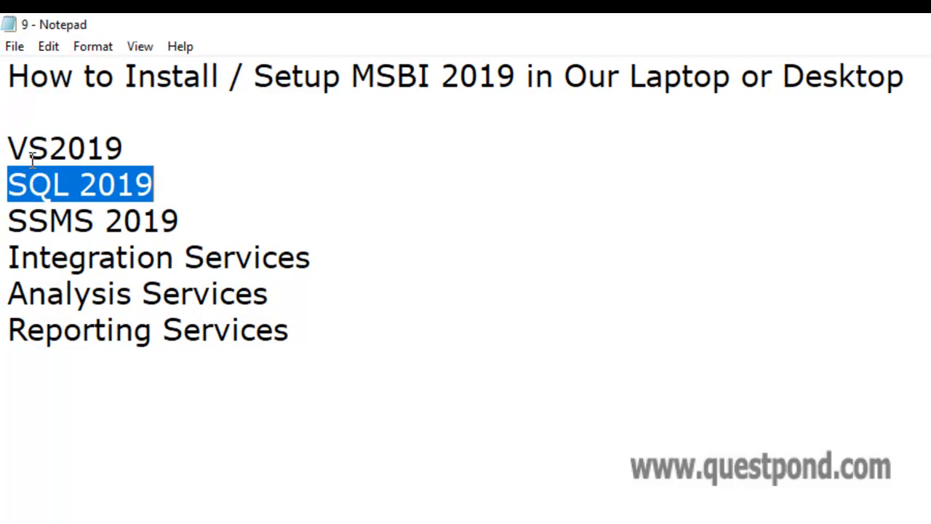
click(7, 148)
drag(7, 148, 154, 142)
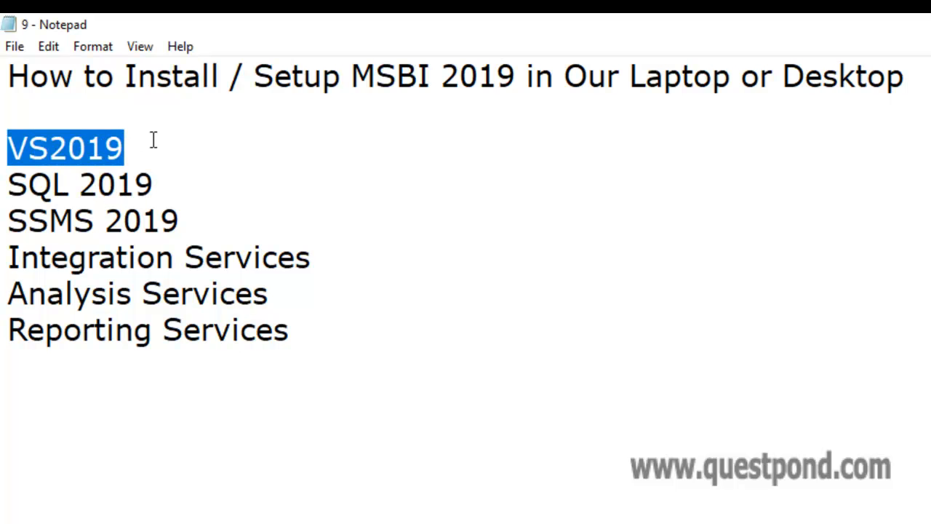
drag(8, 184, 171, 195)
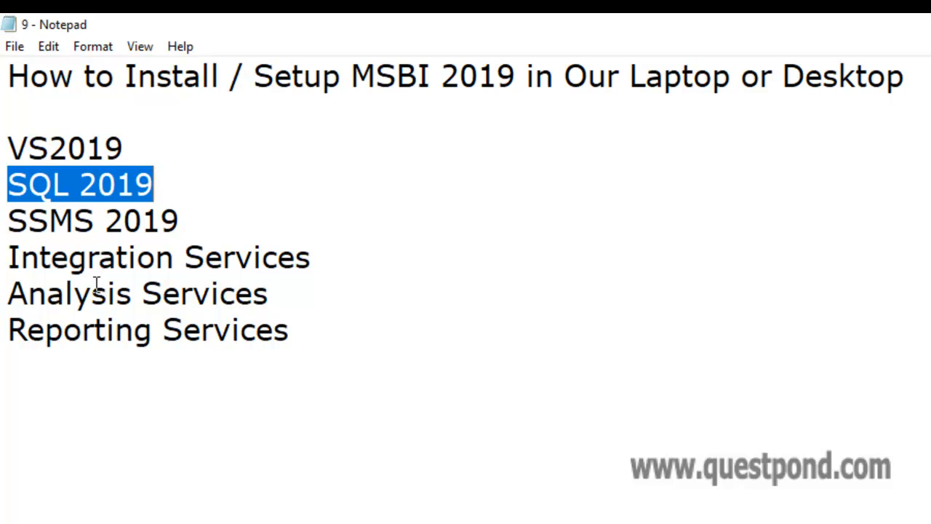
drag(9, 221, 188, 232)
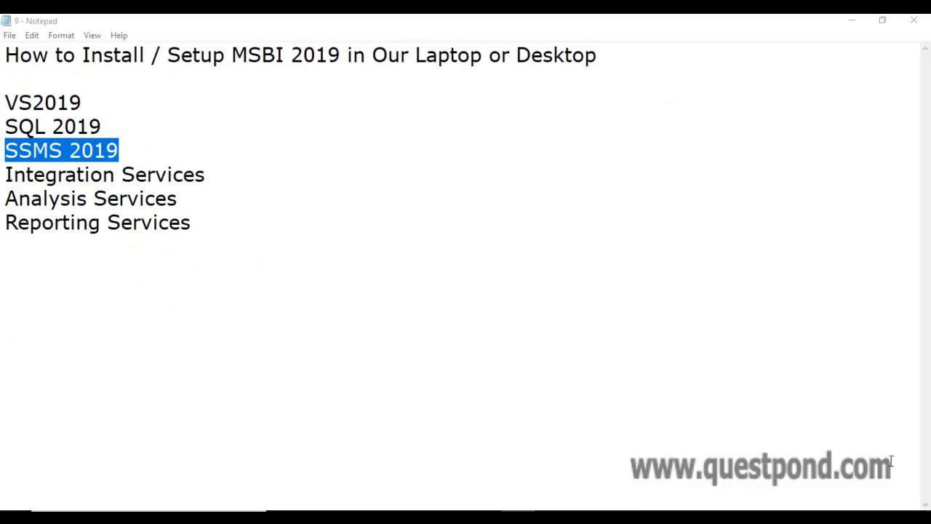
click(350, 511)
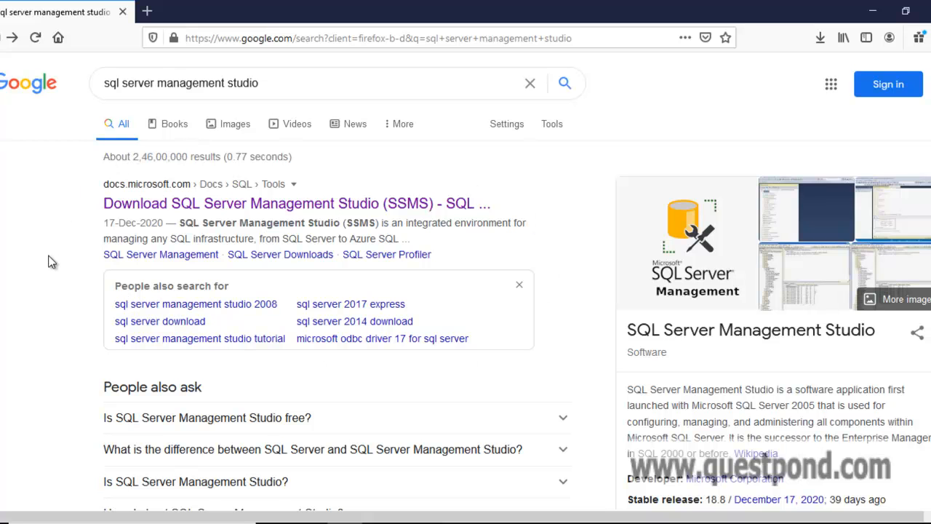
On the Download SSMS docs page, highlight the 18.8 GA notes and download SSMS-Setup-ENU.exe
click(324, 216)
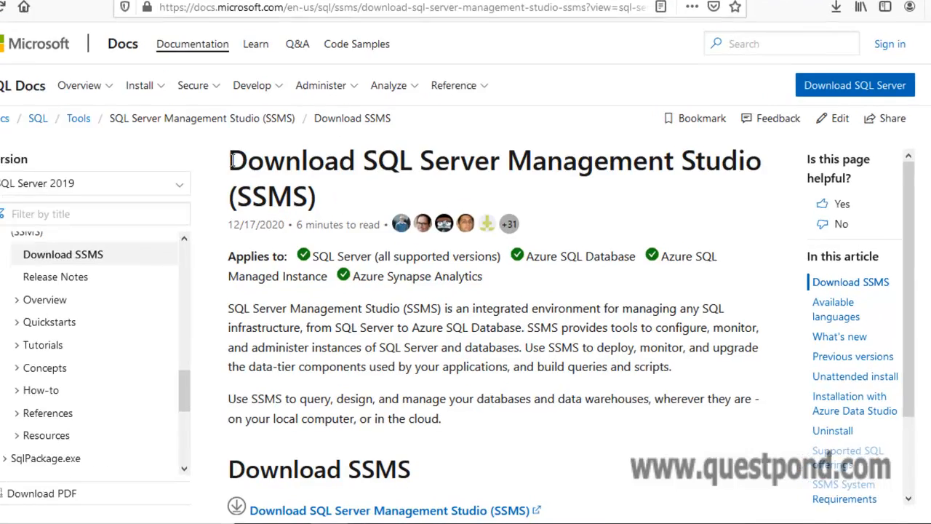
drag(252, 182, 522, 190)
drag(500, 72, 785, 71)
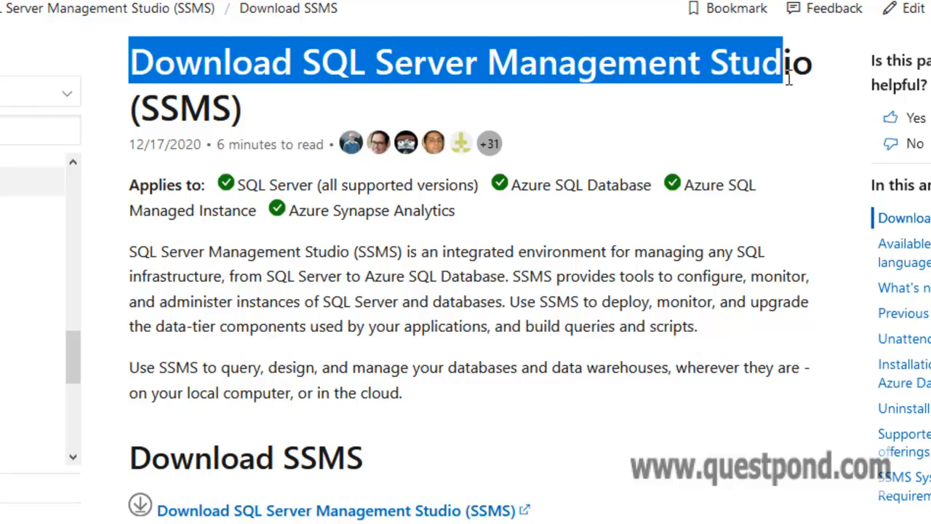
scroll(756, 225, down, 3)
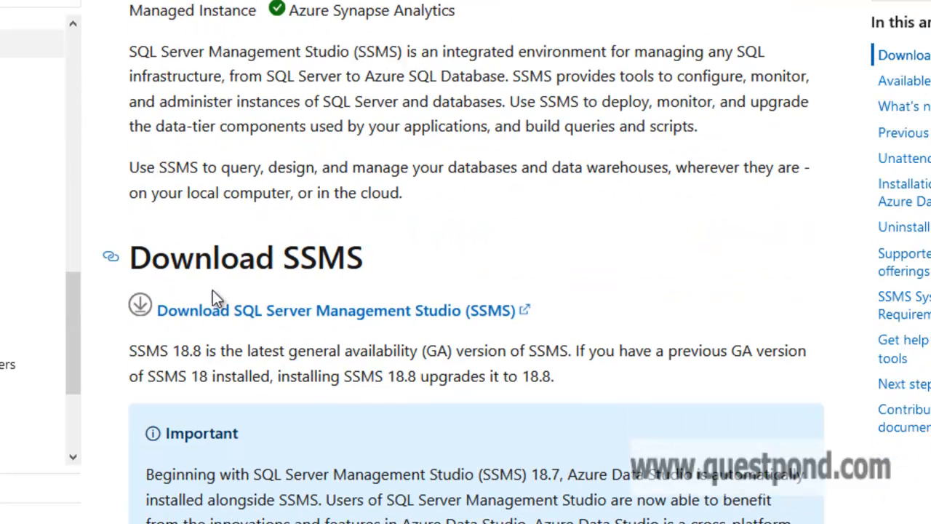
scroll(313, 313, down, 3)
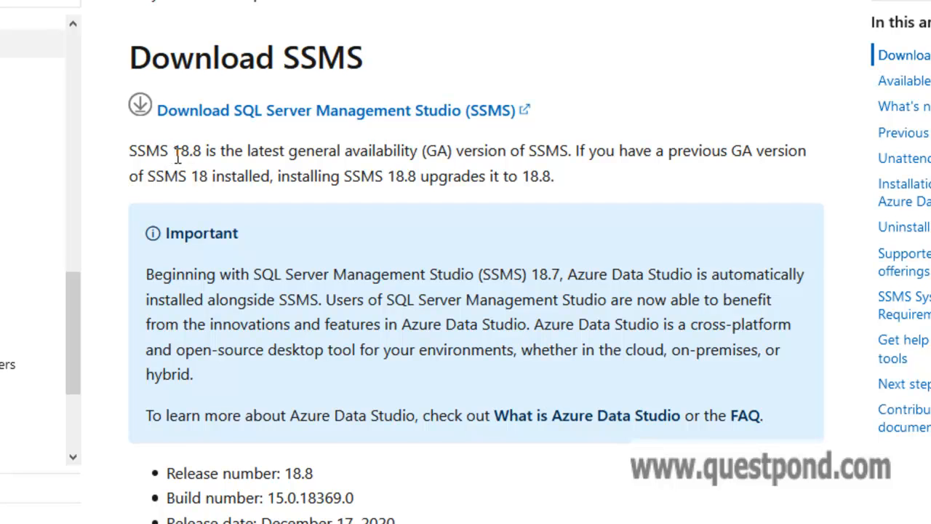
drag(173, 153, 201, 154)
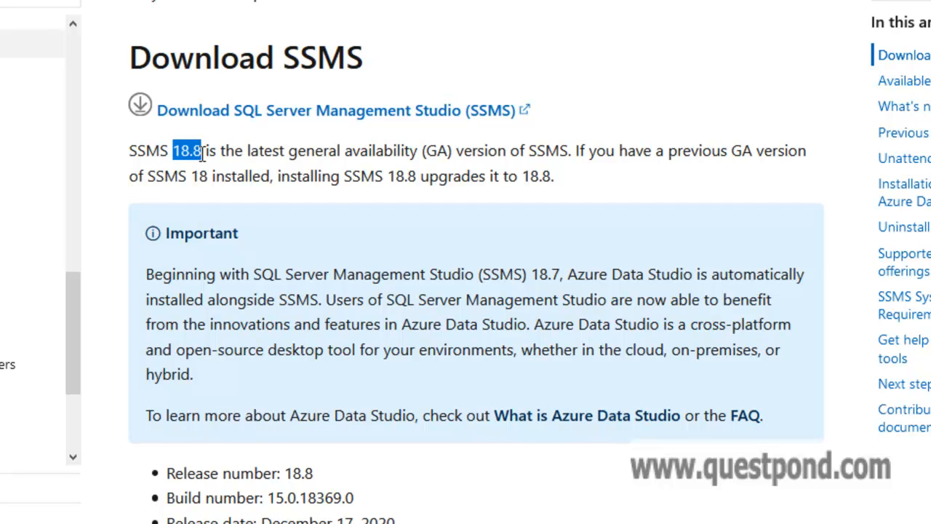
drag(297, 151, 469, 151)
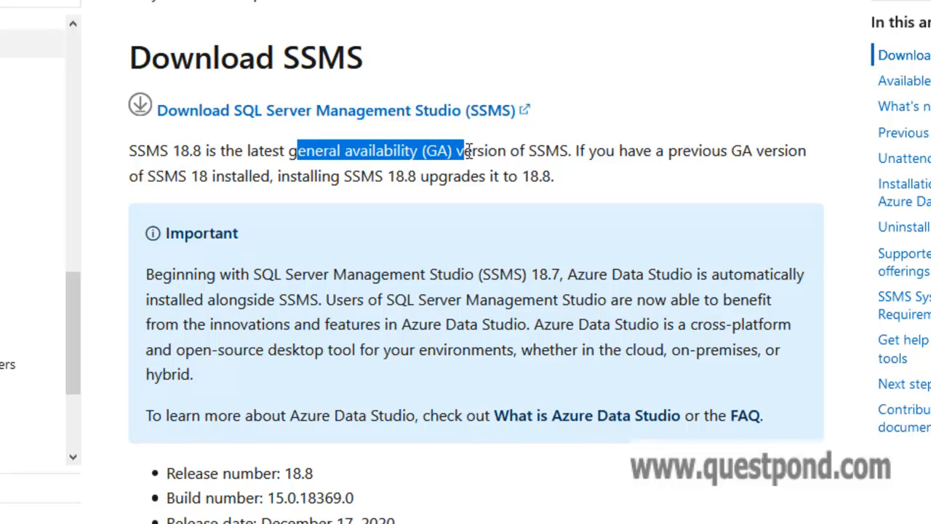
click(289, 113)
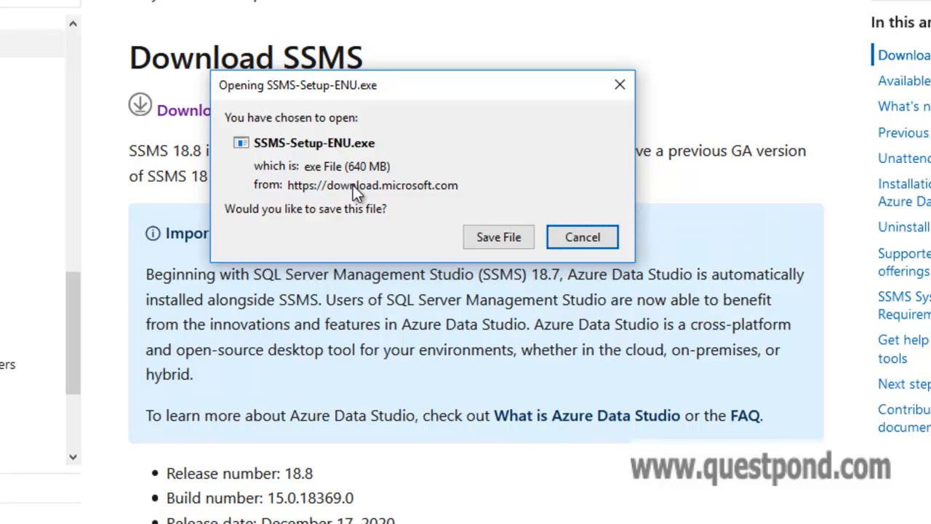
Save SSMS-Setup-ENU.exe in Firefox and run it from the Downloads list
click(500, 237)
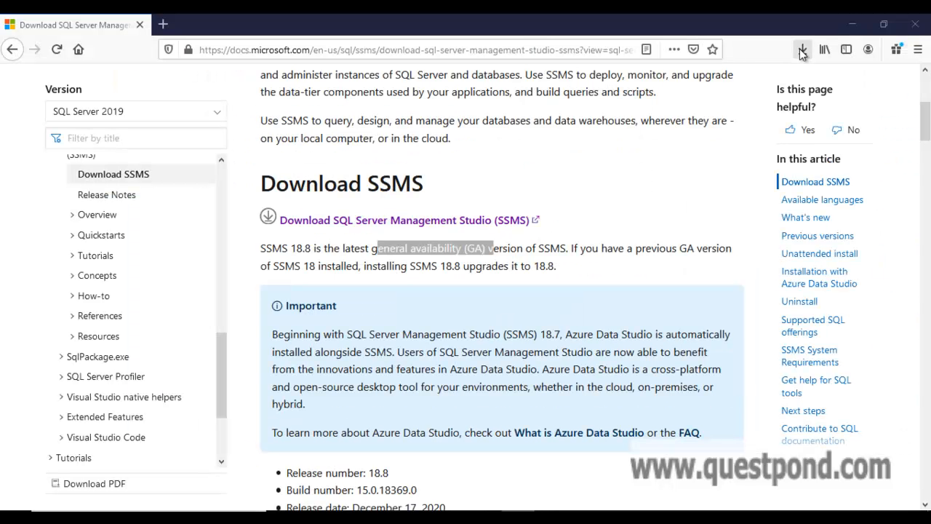
click(803, 51)
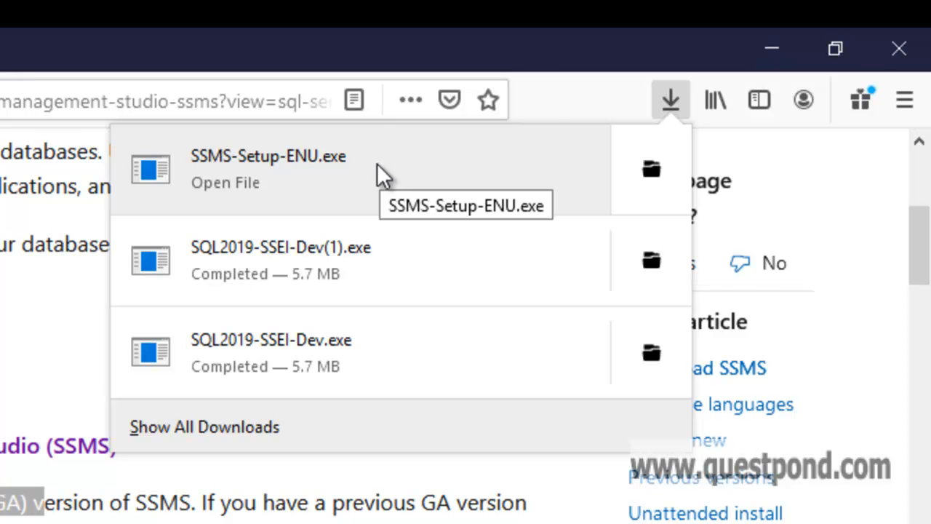
click(368, 168)
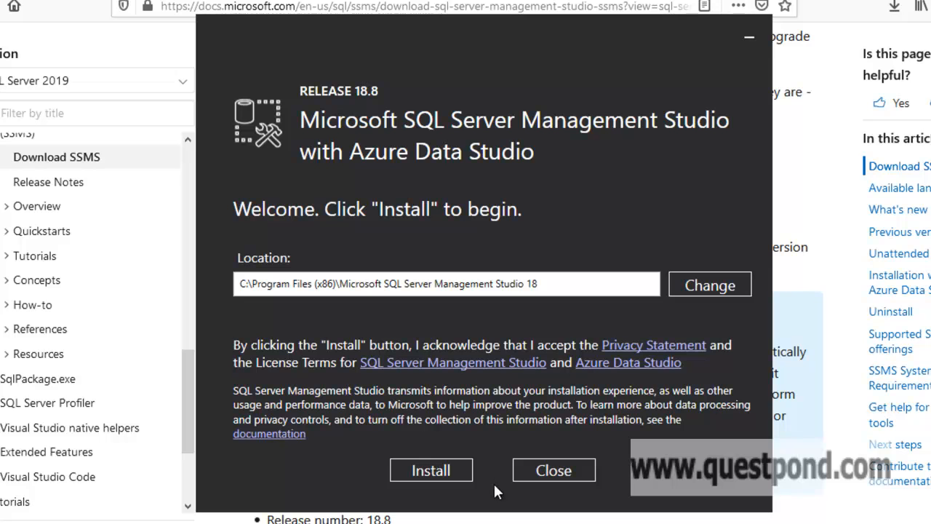
Install SSMS 18.8 to the default location, then close the completed setup
click(449, 471)
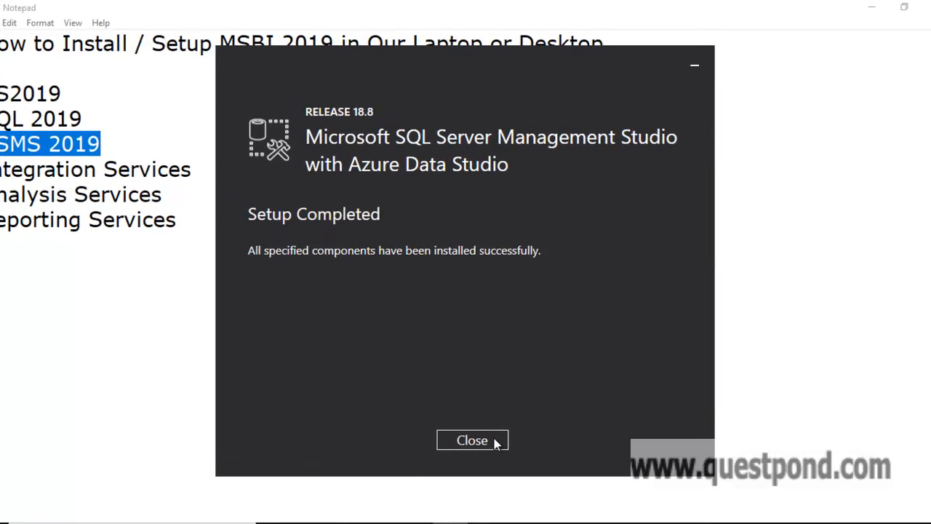
click(475, 444)
right_click(475, 444)
click(398, 397)
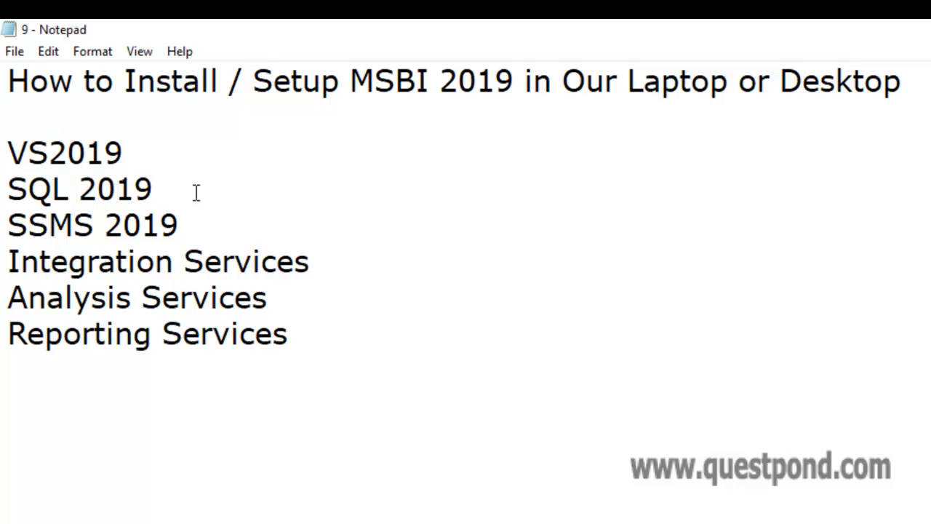
drag(10, 152, 141, 159)
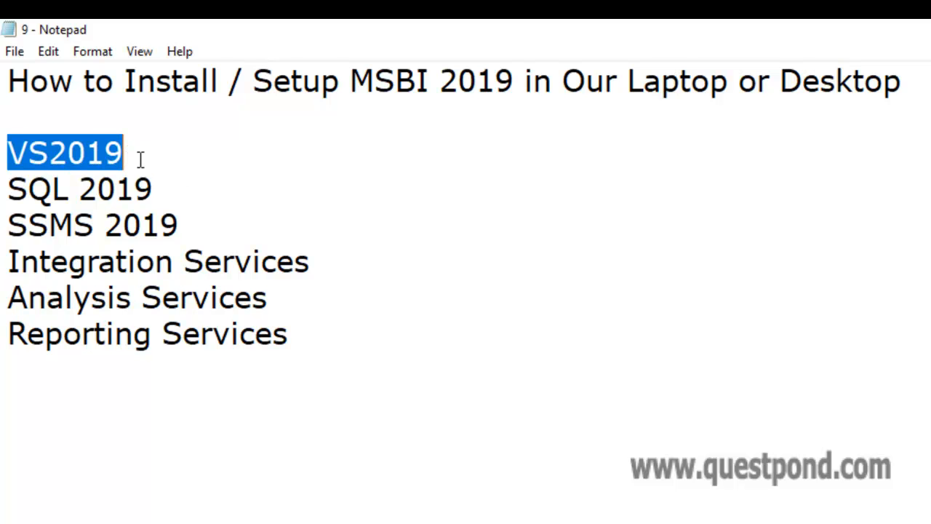
drag(10, 191, 182, 182)
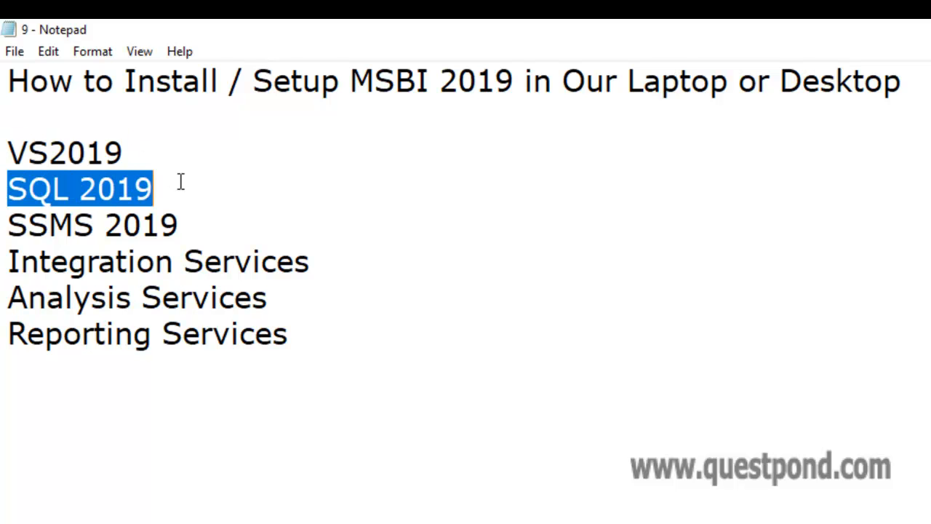
drag(11, 227, 182, 211)
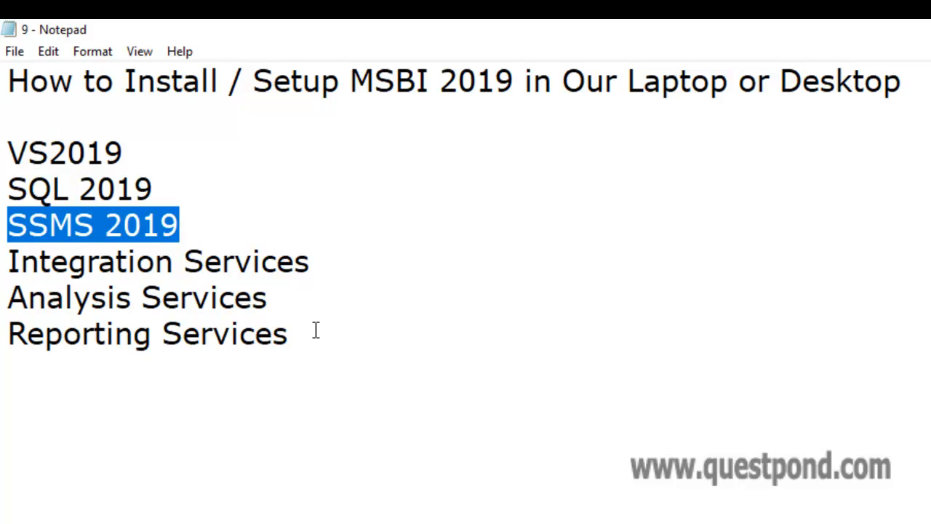
drag(289, 333, 12, 270)
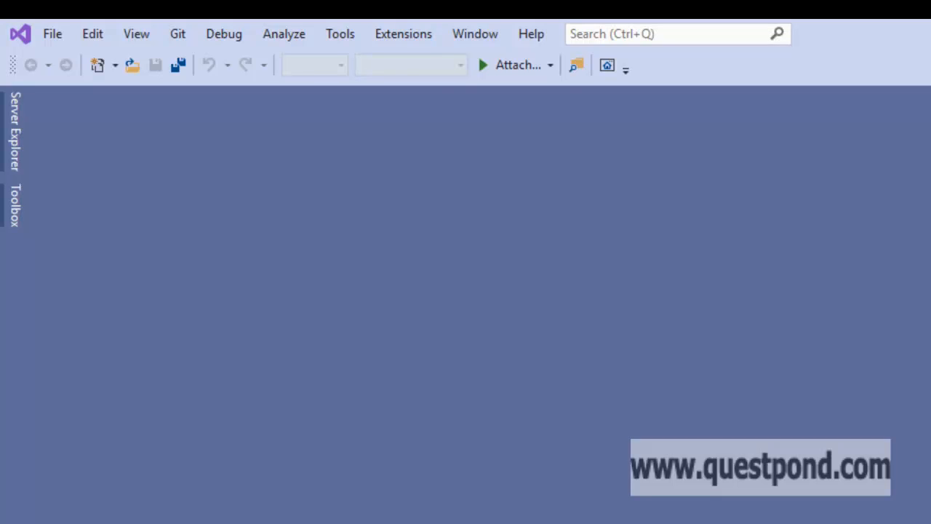
Search Manage Extensions for 'Integration' and save the SQL Server Integration Services Projects installer
click(415, 40)
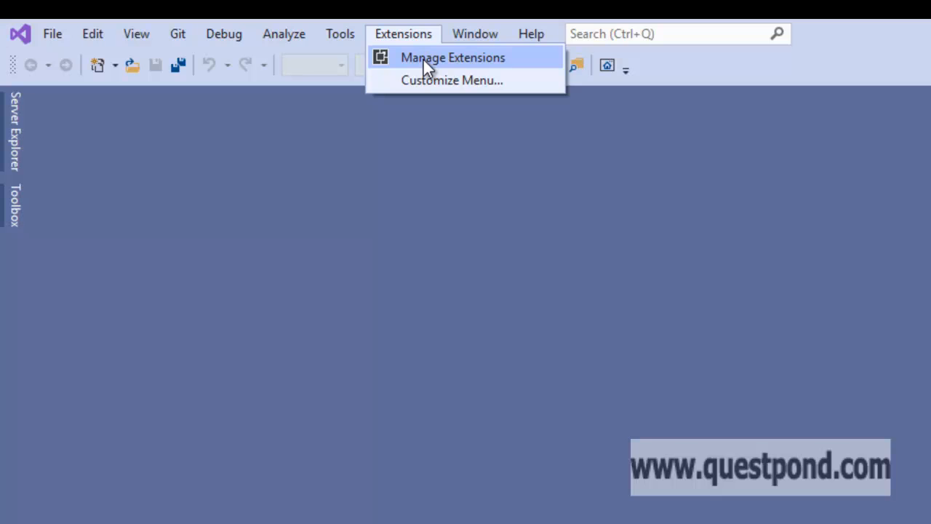
click(423, 61)
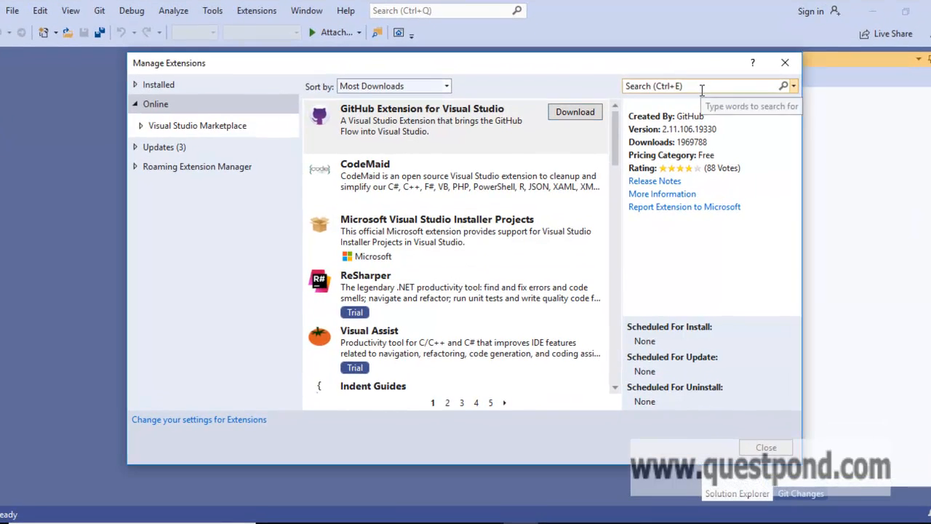
click(702, 88)
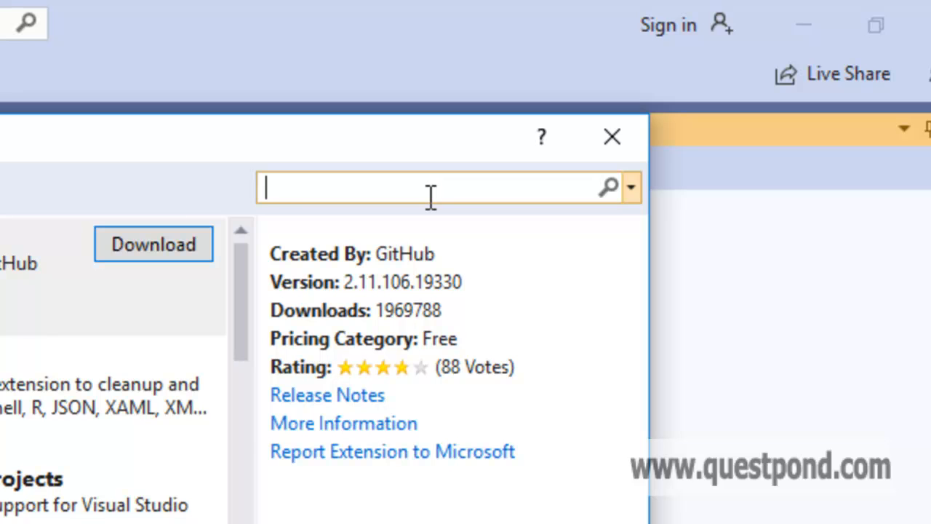
text(/in)
key(BackSpace)
key(BackSpace)
key(BackSpace)
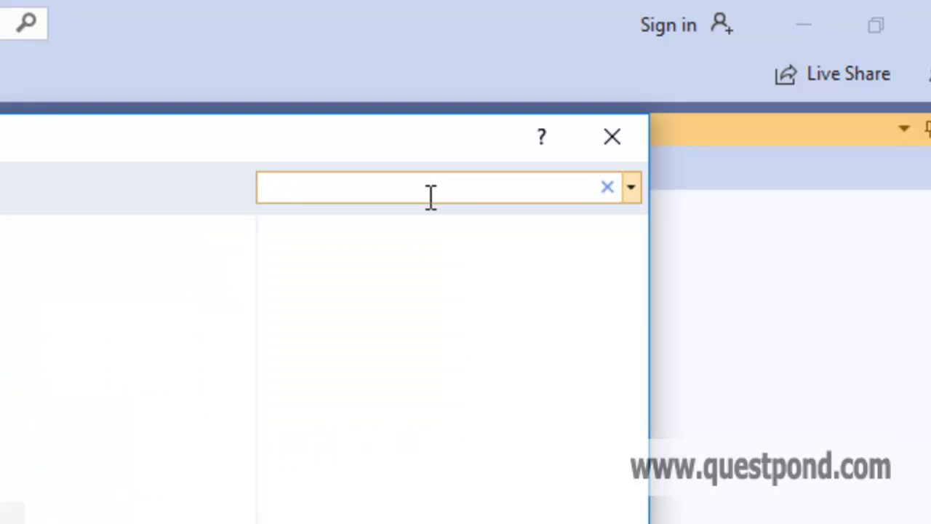
text(Integr)
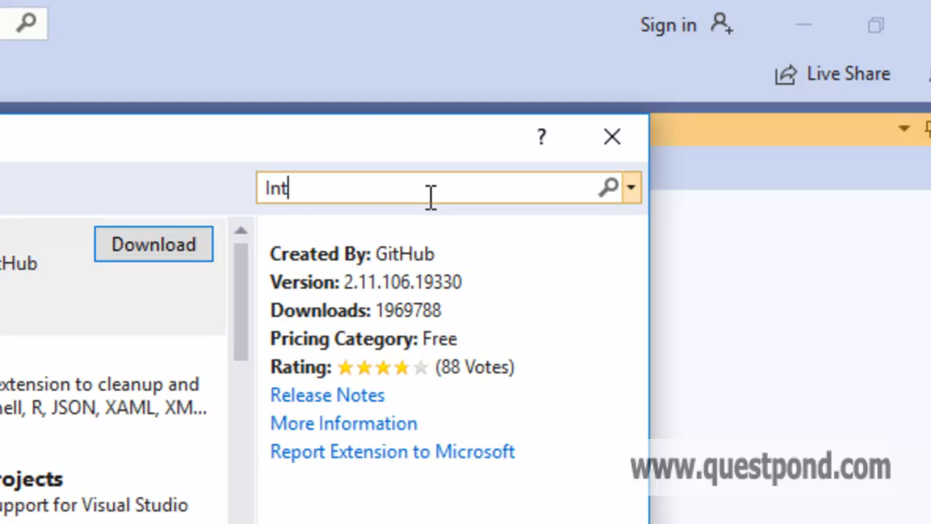
text(ation)
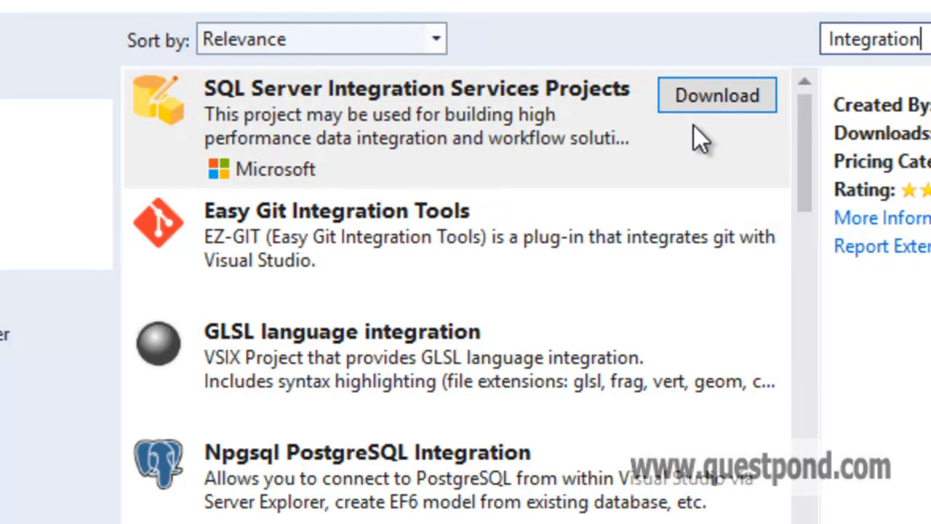
click(717, 95)
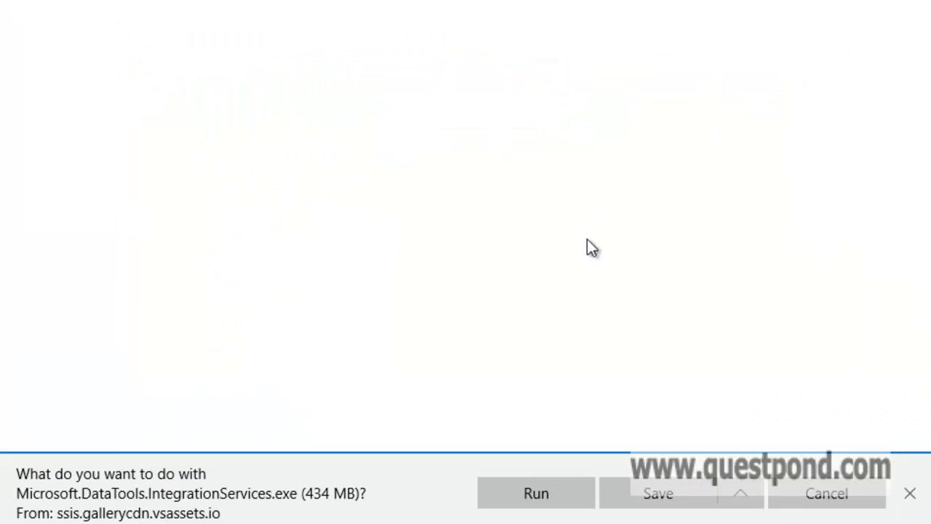
click(660, 471)
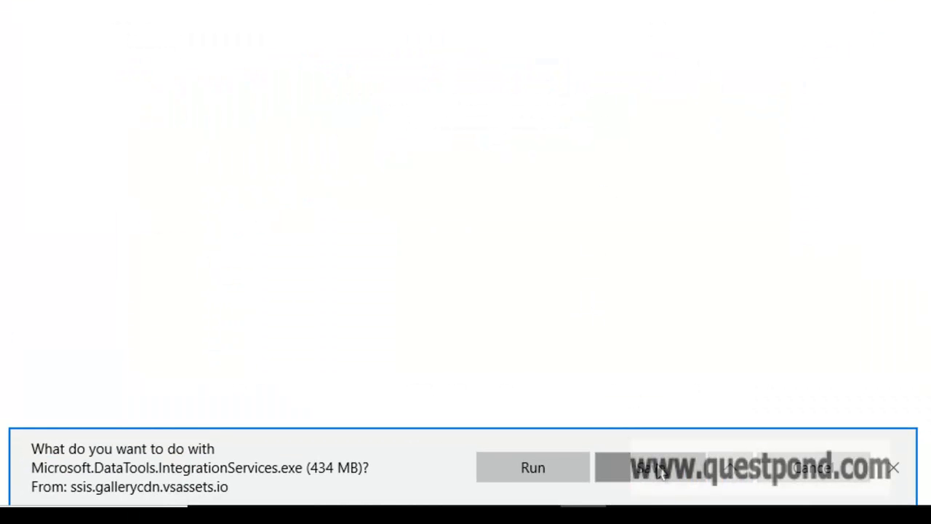
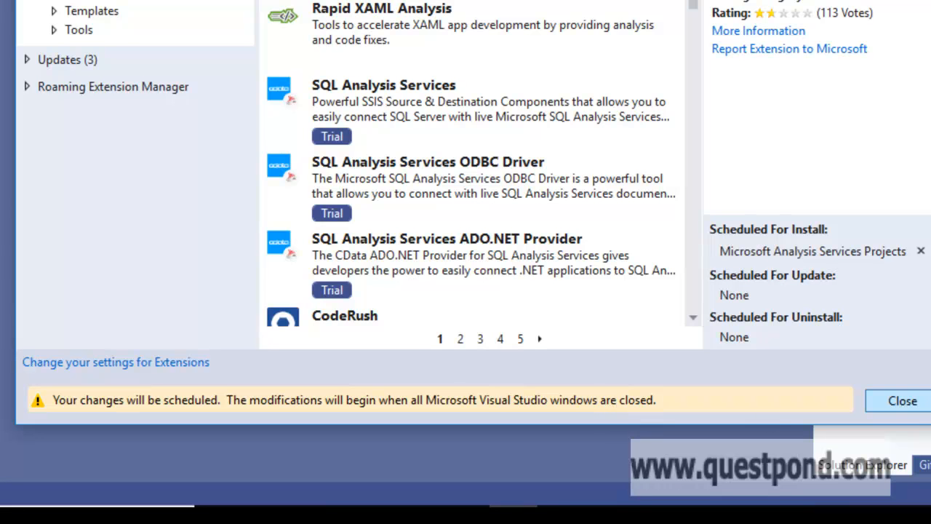
Approve the VSIX modification installing Microsoft Analysis Services Projects, then close the finished installer
click(928, 402)
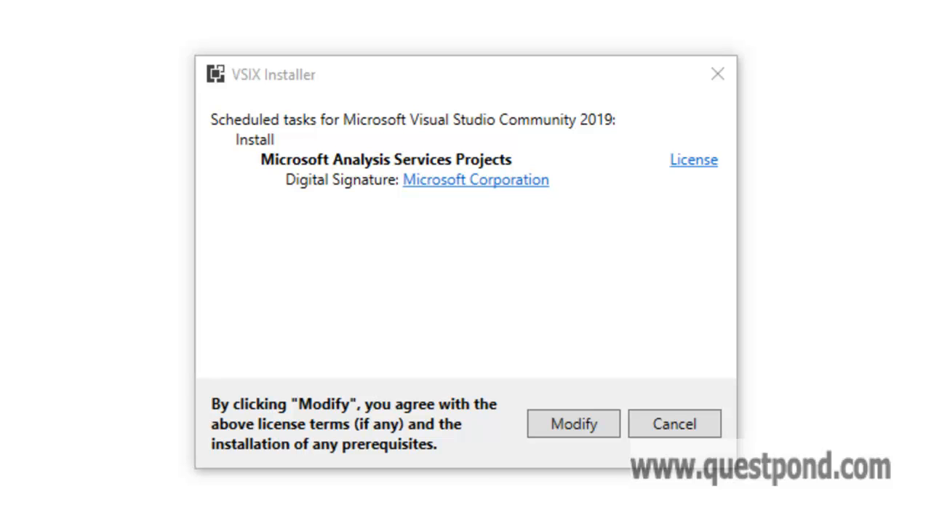
click(568, 429)
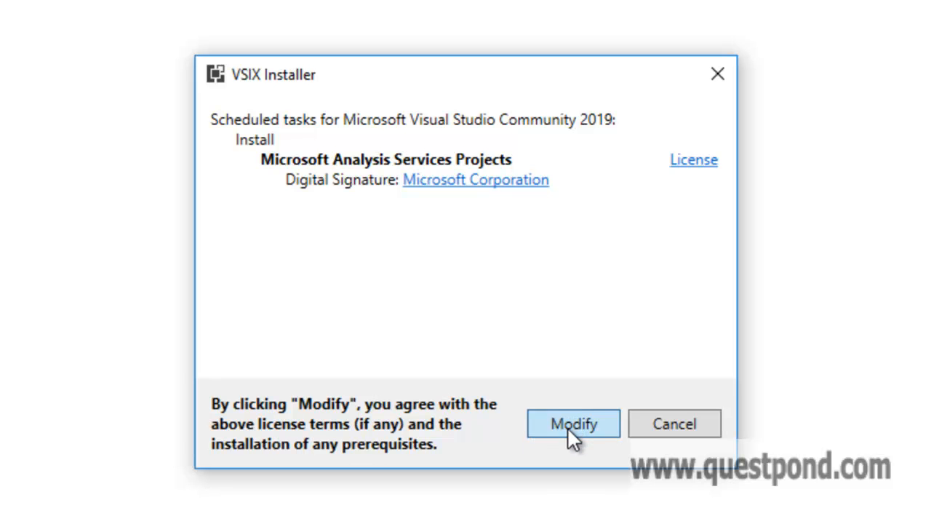
click(569, 429)
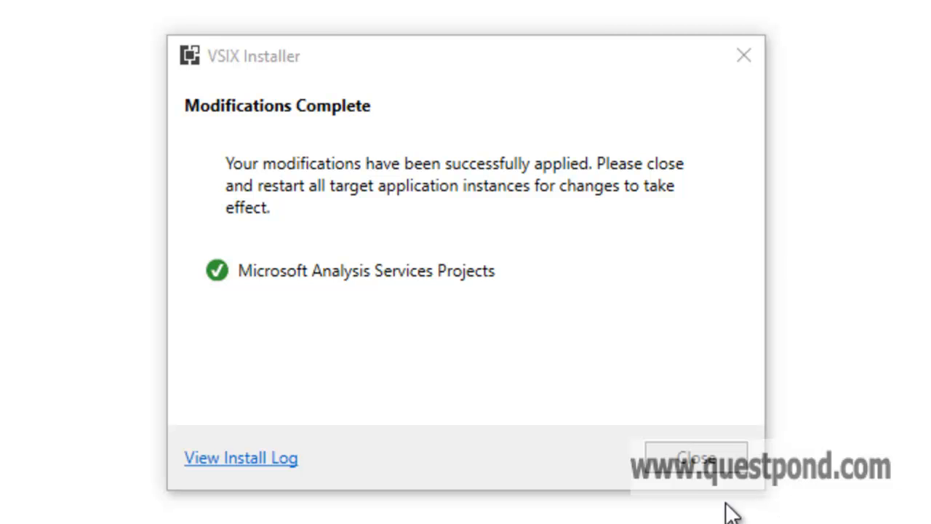
click(698, 460)
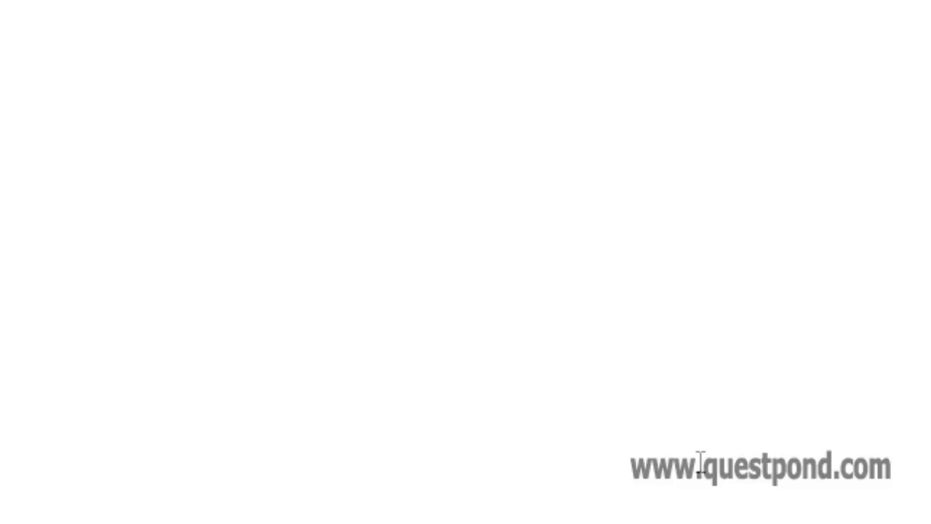
Relaunch Visual Studio 2019 from Windows Search ('vi') and continue without code
key(super+s)
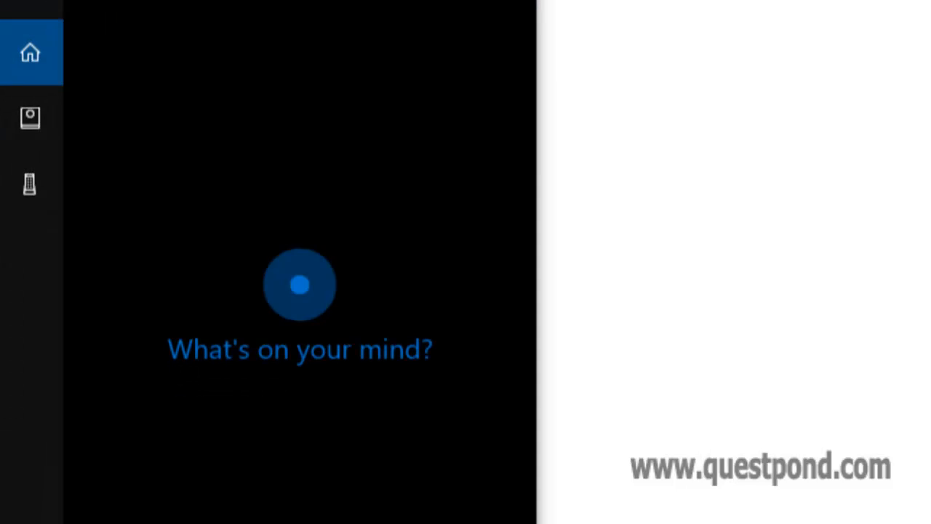
text(vi)
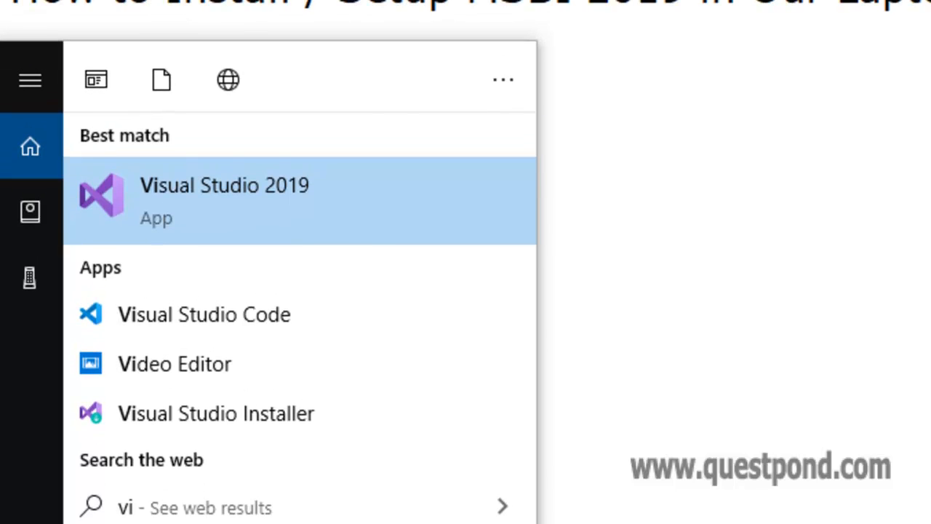
key(Return)
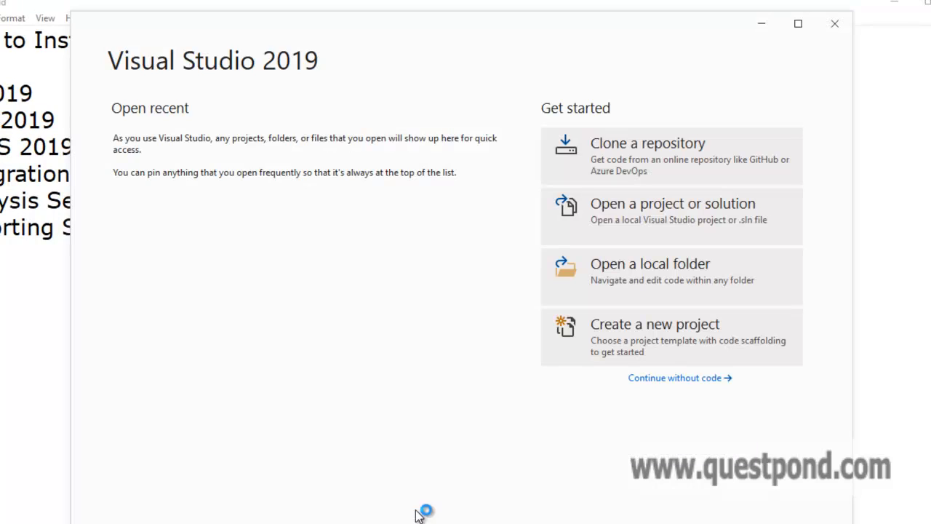
click(706, 378)
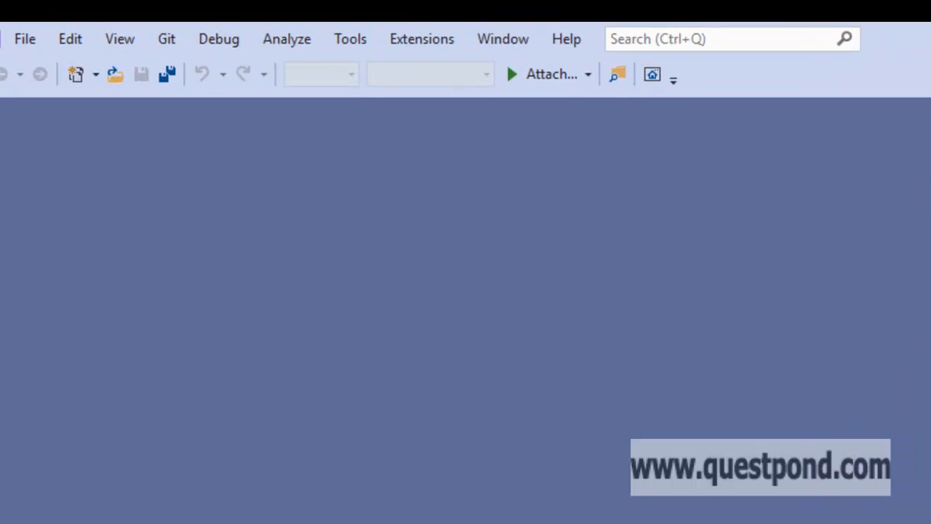
click(426, 37)
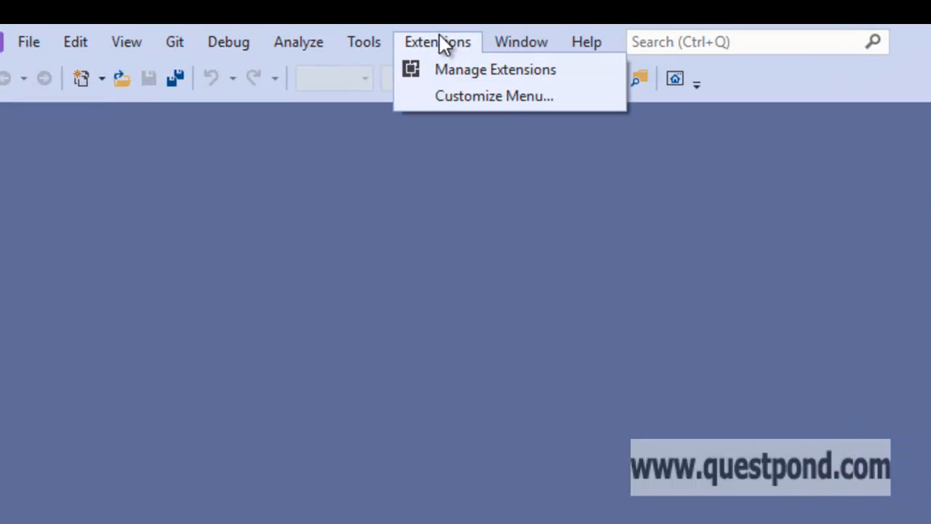
Search Manage Extensions for 'Reporting' and download Microsoft Reporting Services Projects
click(454, 74)
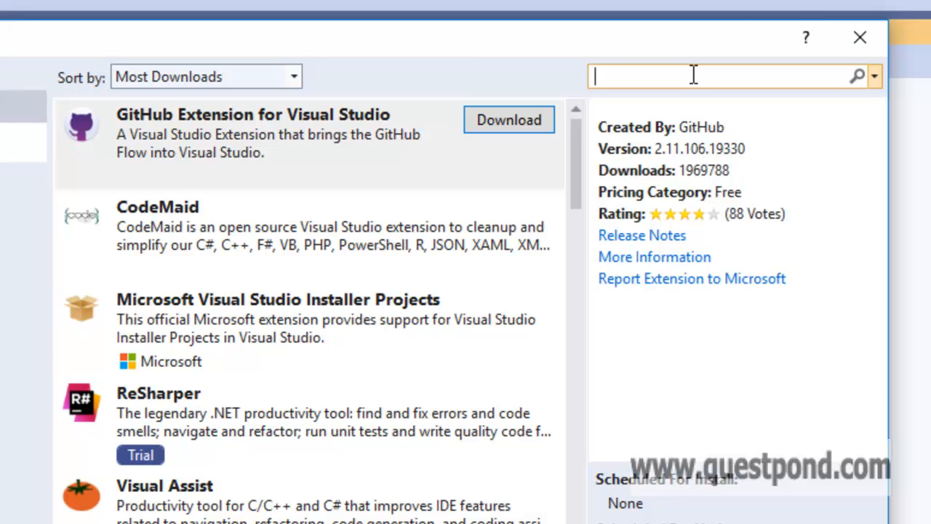
text(Reporting)
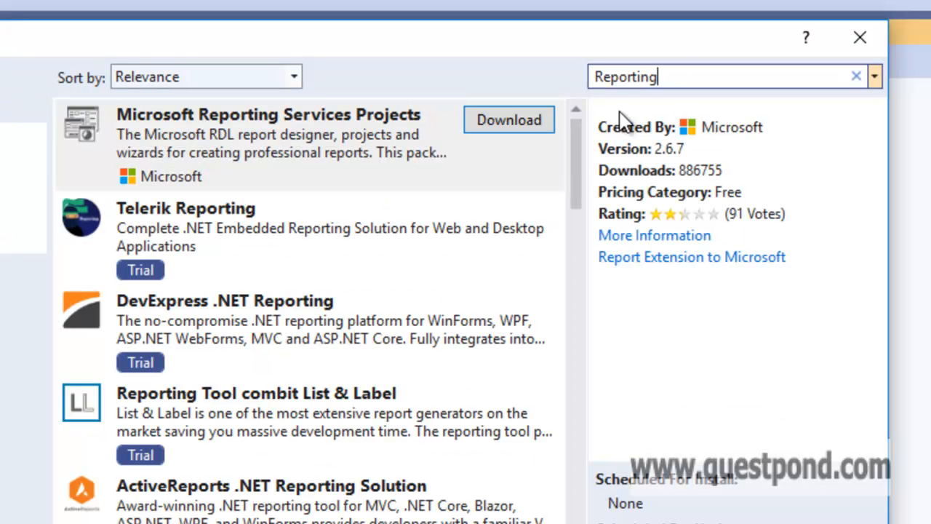
click(522, 122)
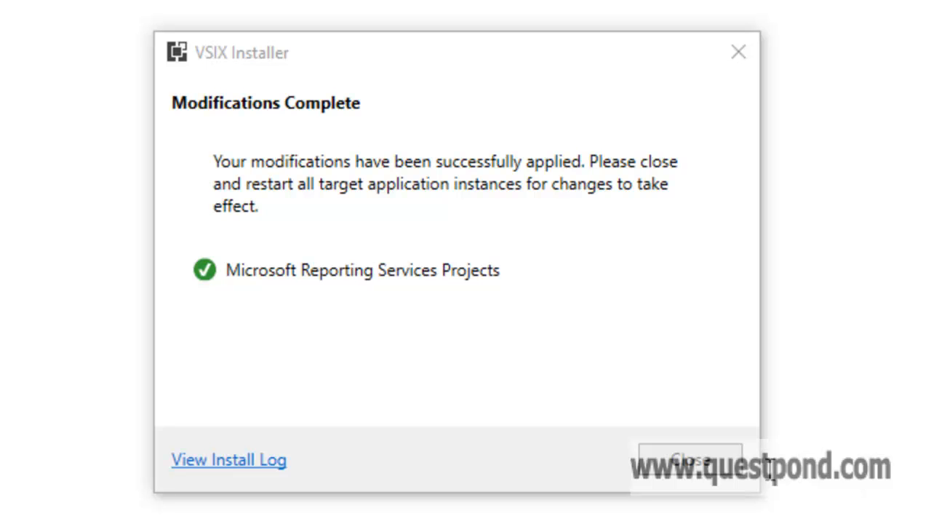
Close the finished Reporting Services installer and relaunch Visual Studio 2019 from Windows Search
click(734, 452)
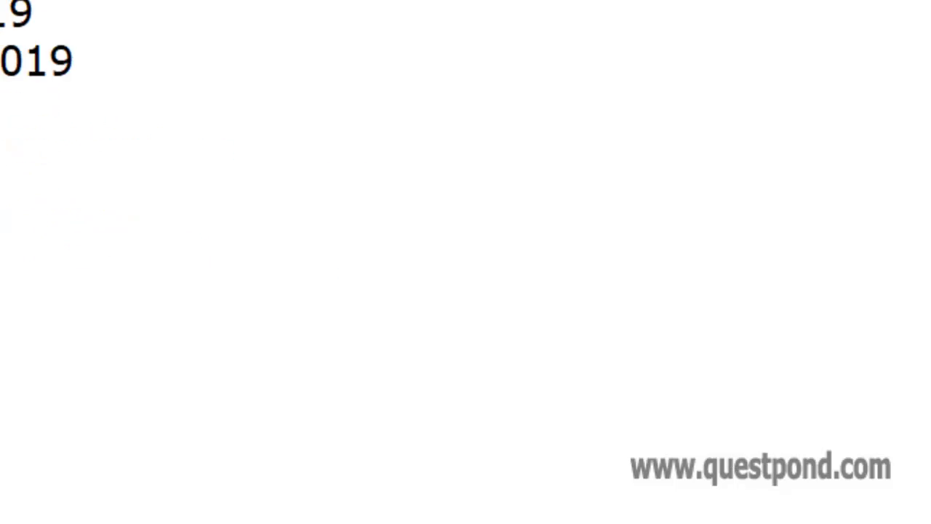
key(super+s)
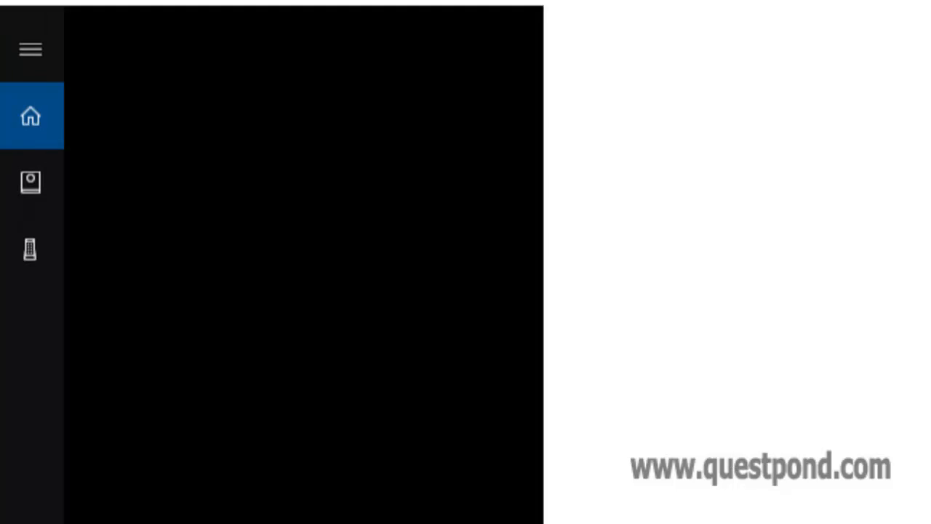
text(vi)
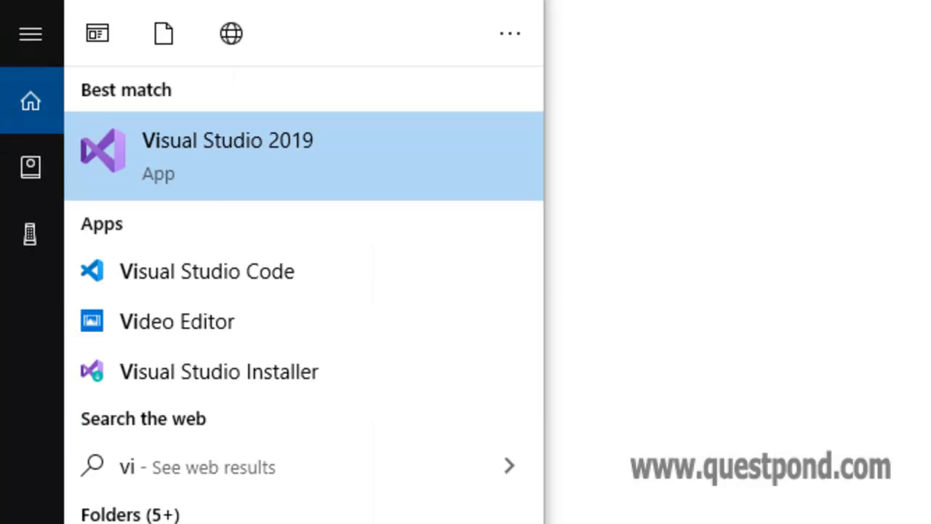
key(Return)
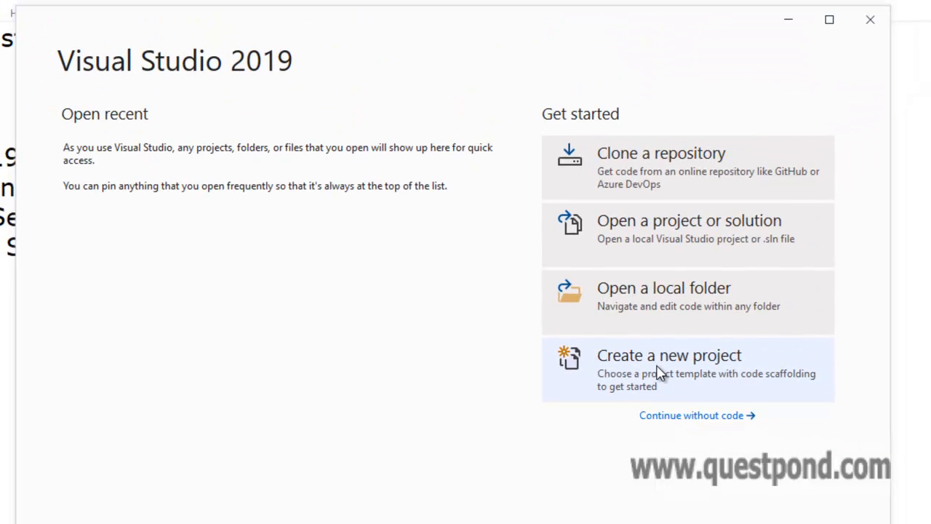
Start a new project and search the templates for 'integration'
click(658, 373)
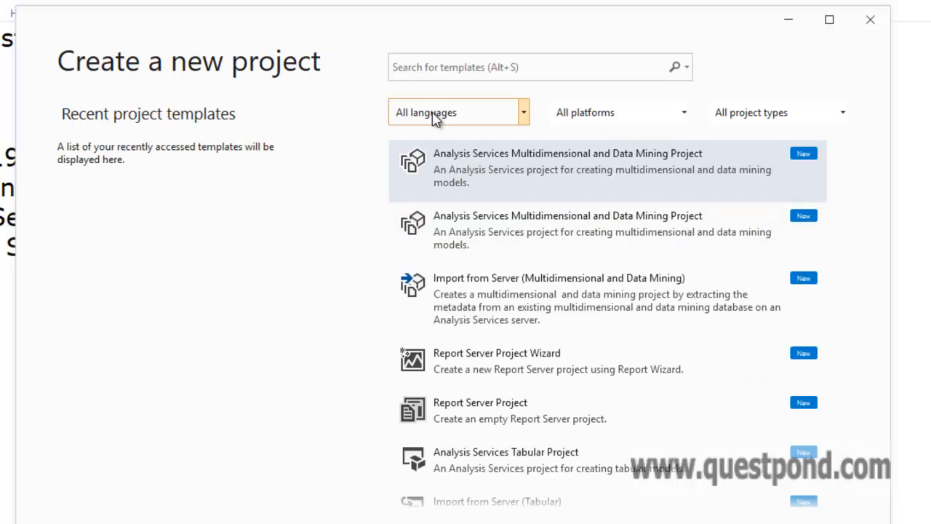
click(447, 68)
text(inte)
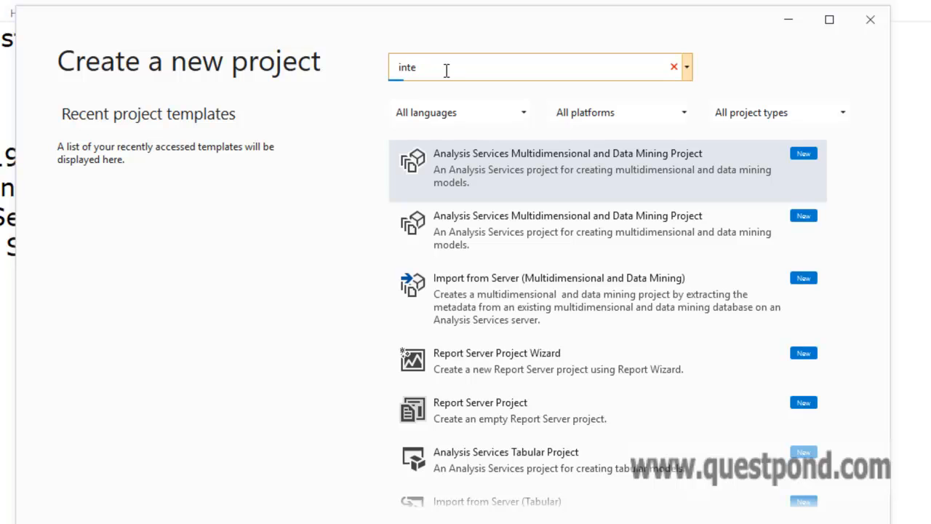
text(gration)
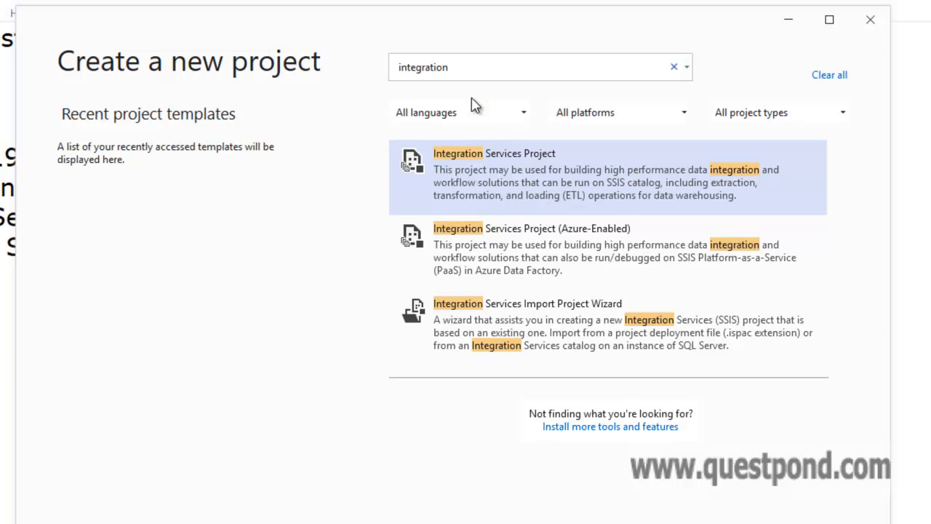
Search templates for 'analy' and then 'repo' to check Analysis Services and Report Server templates
click(470, 76)
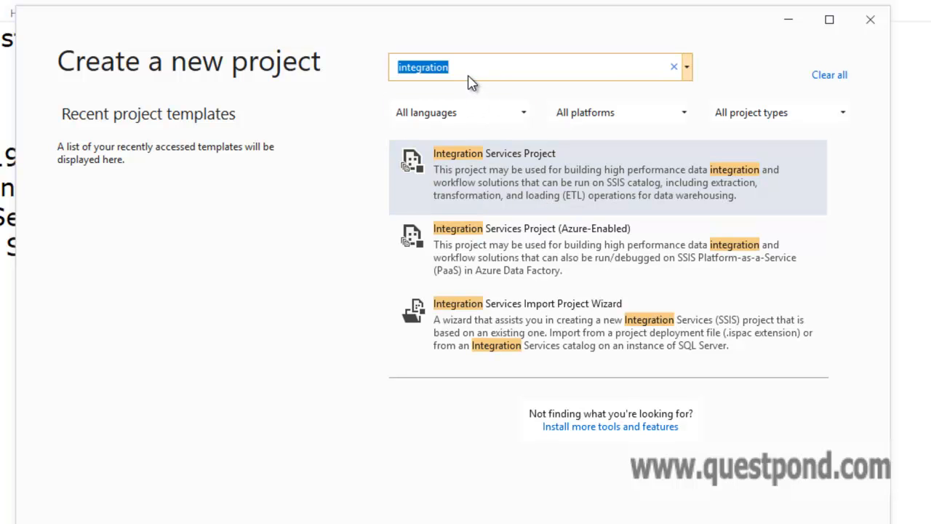
text(analy)
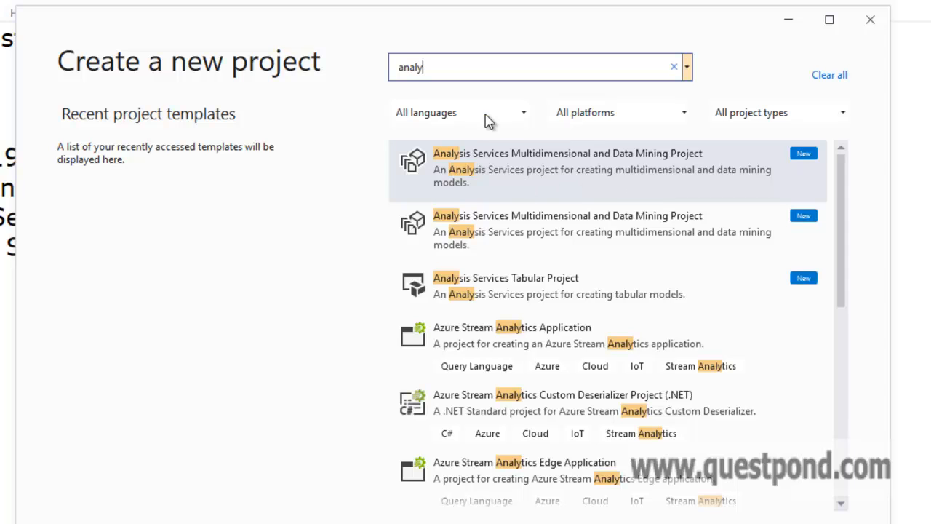
drag(439, 71, 379, 81)
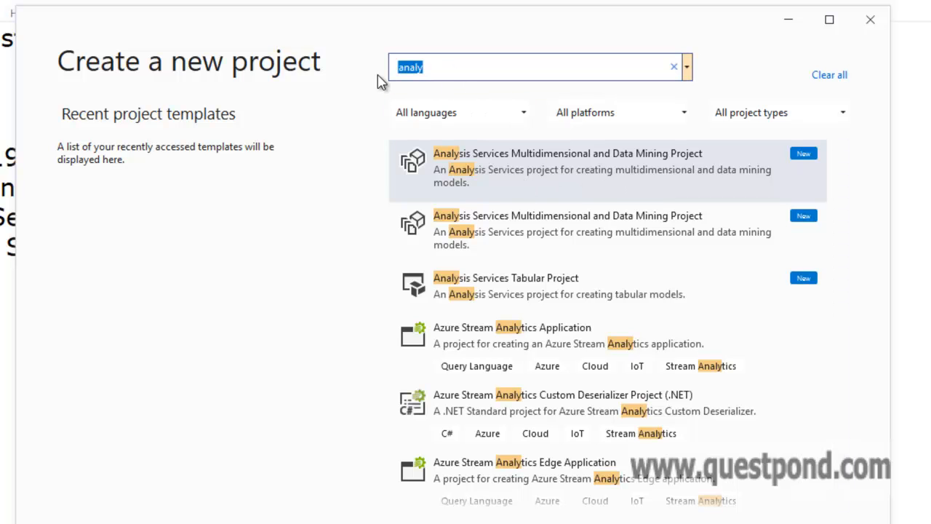
text(repo)
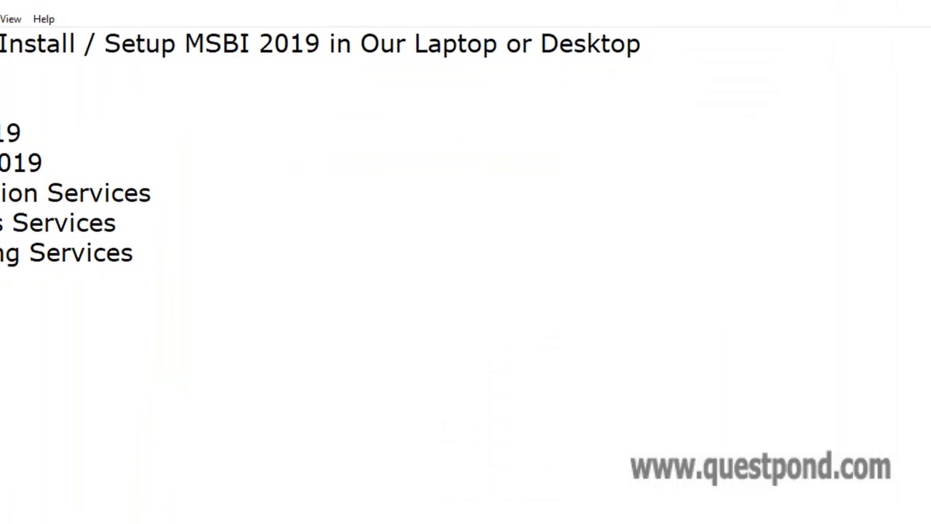
drag(8, 127, 103, 127)
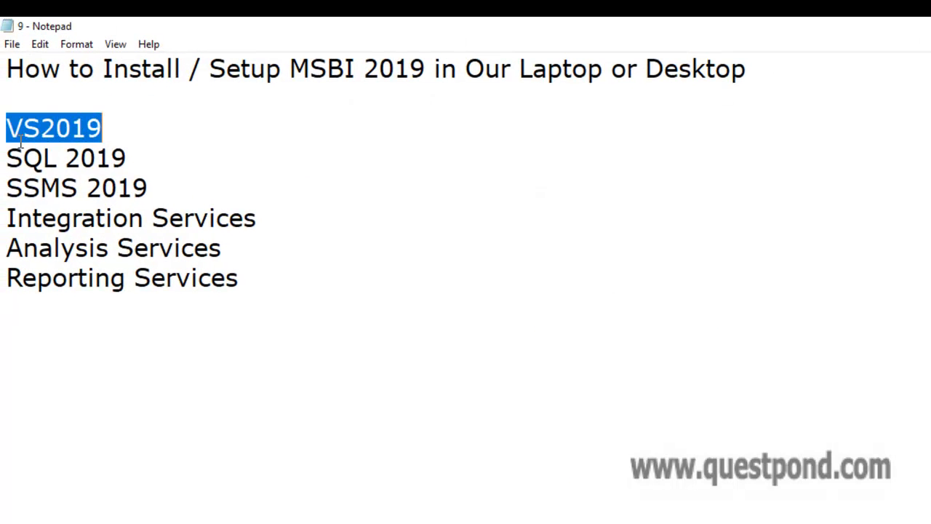
drag(7, 156, 142, 152)
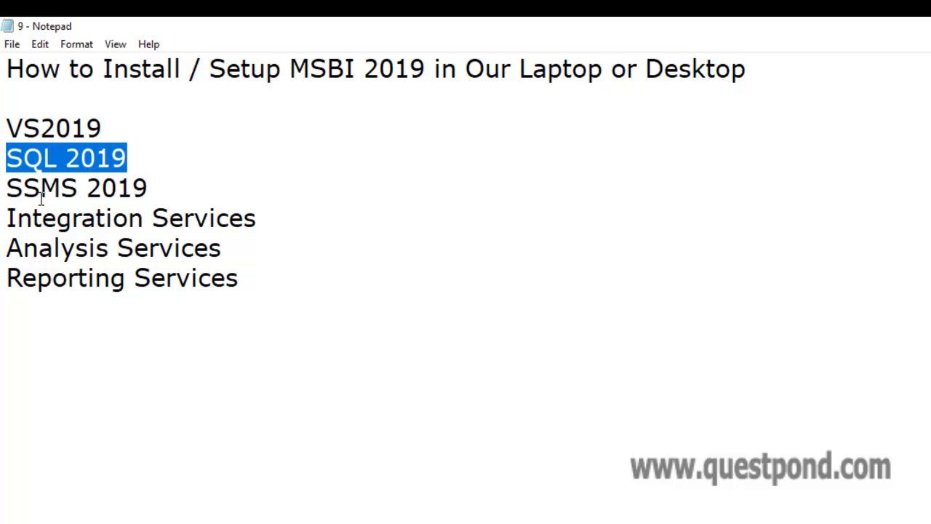
drag(7, 191, 193, 195)
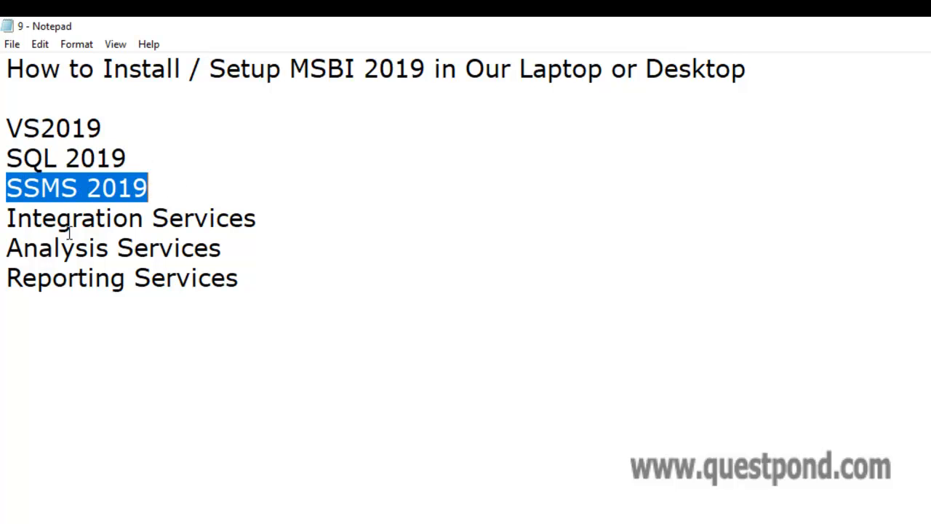
drag(16, 219, 260, 237)
drag(59, 251, 246, 259)
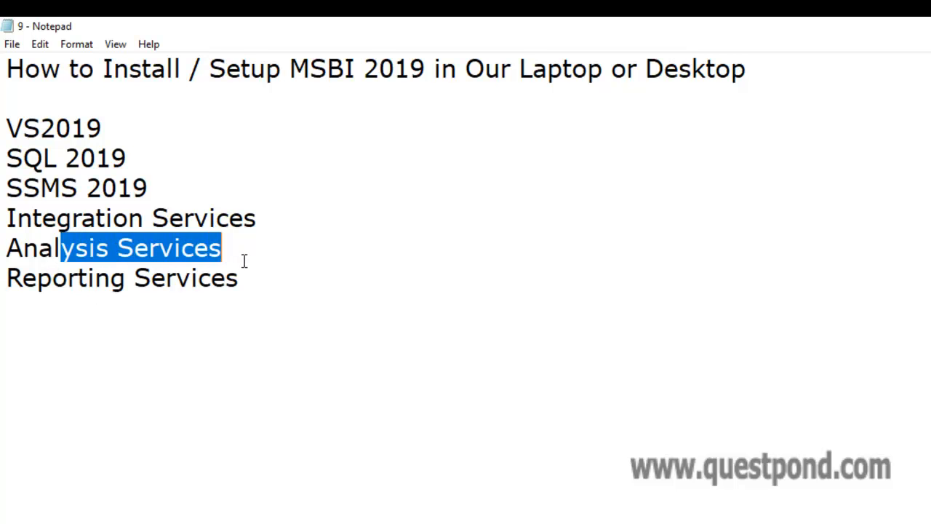
drag(53, 280, 246, 280)
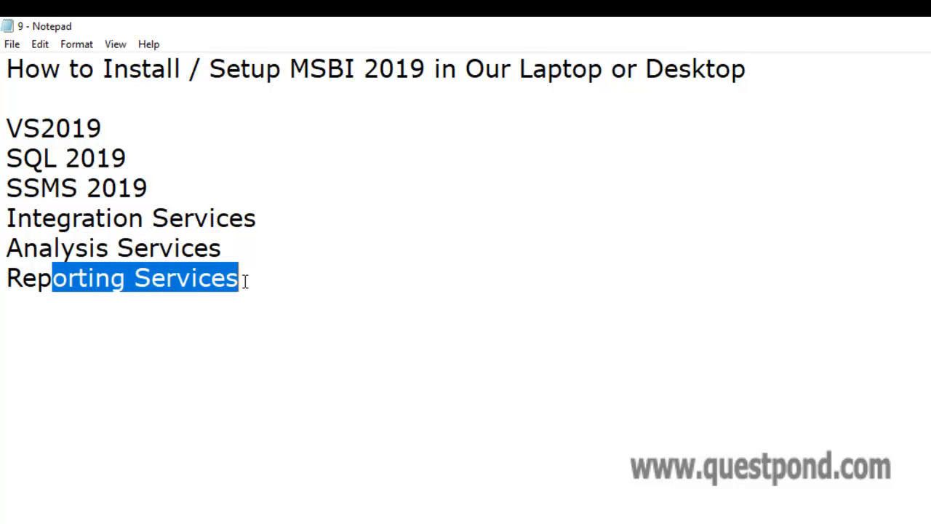
click(512, 469)
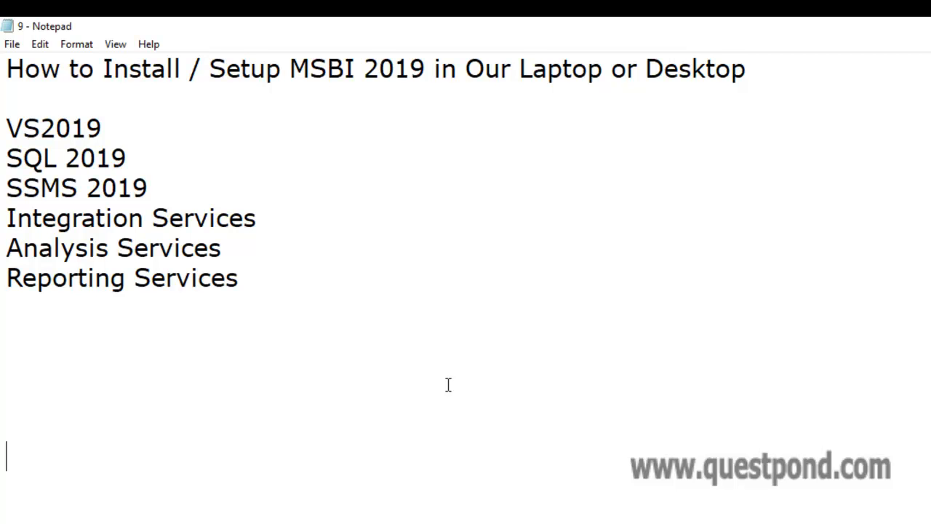
Add the contact e-mail address on a new line below Reporting Services
click(385, 291)
key(Return)
key(Return)
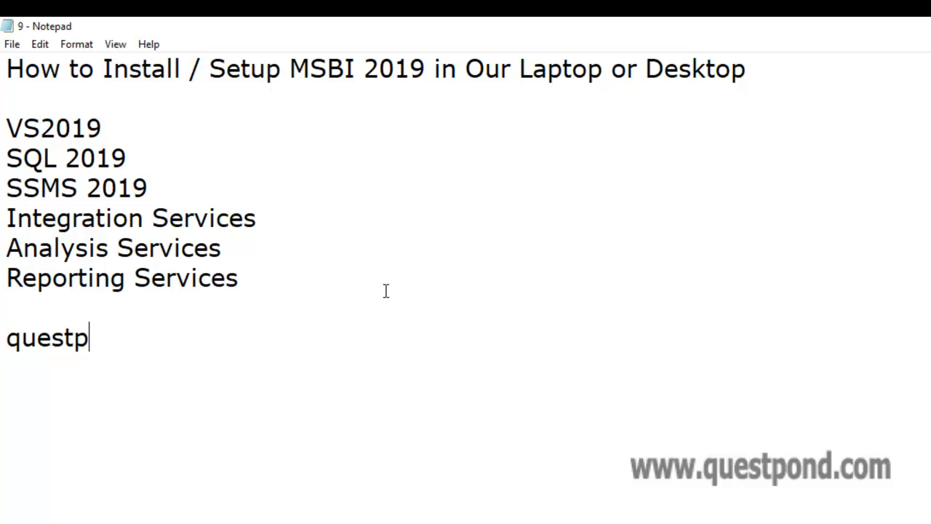
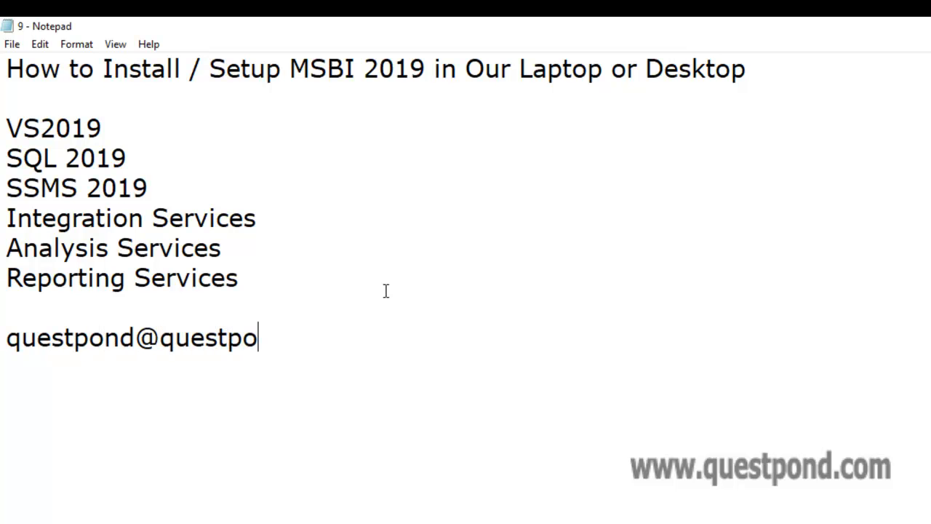
key(Return)
key(Return)
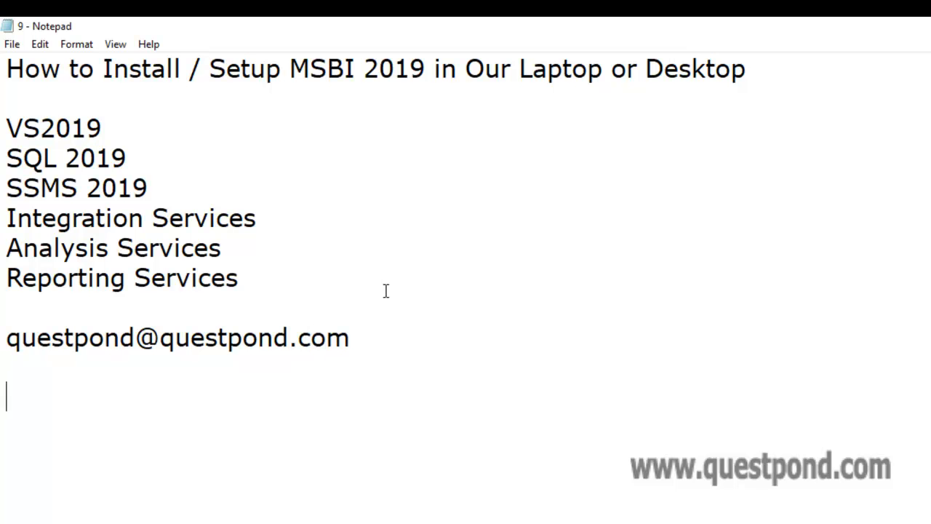